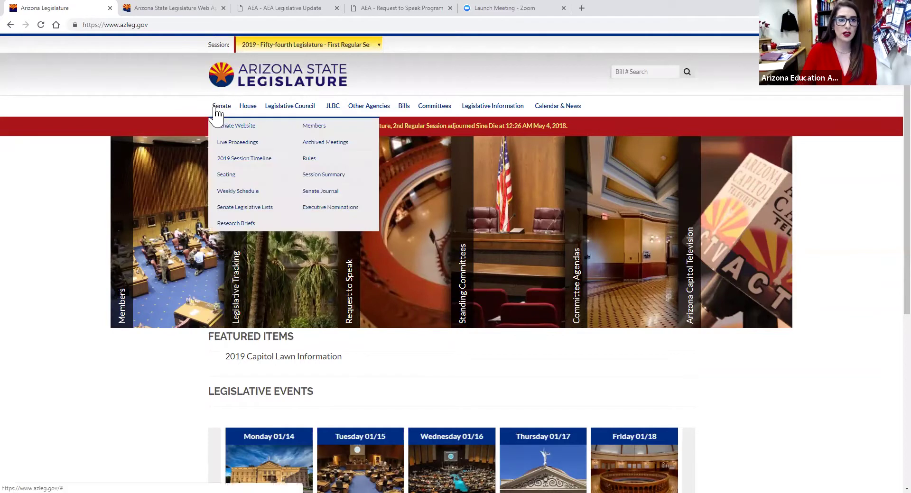
Step: Open the Senate member roster and look through the listed senators' districts and contact details
mouse_move(245, 109)
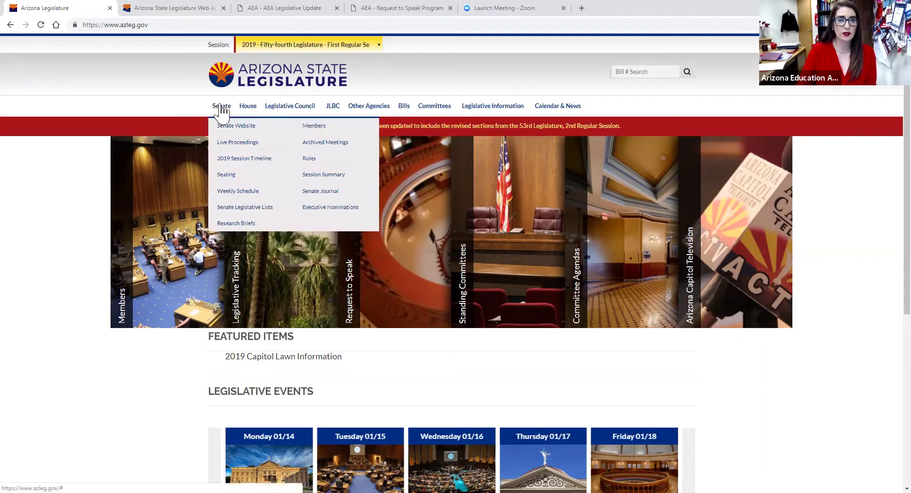
click(329, 128)
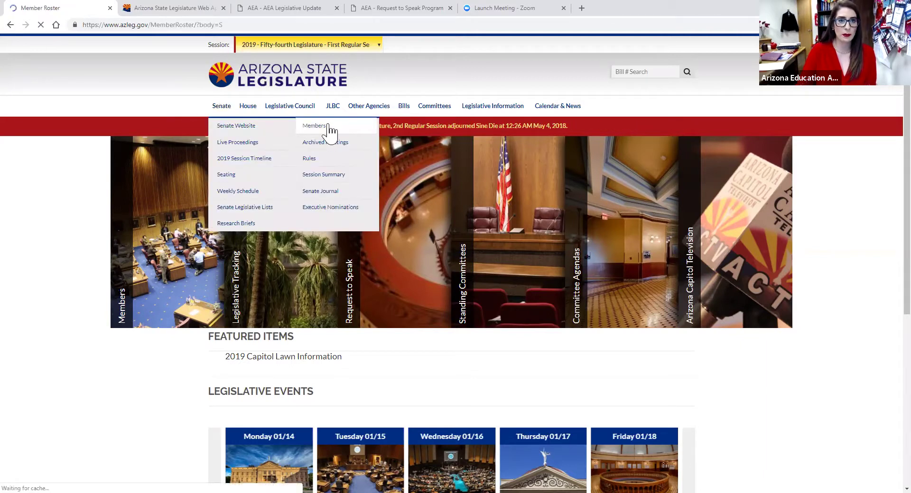
scroll(451, 352, down, 2)
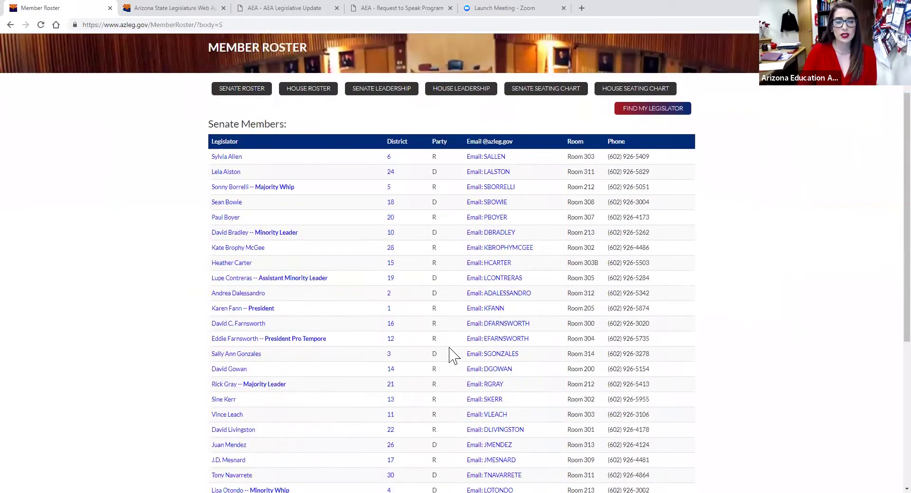
scroll(450, 351, down, 3)
scroll(446, 356, up, 1)
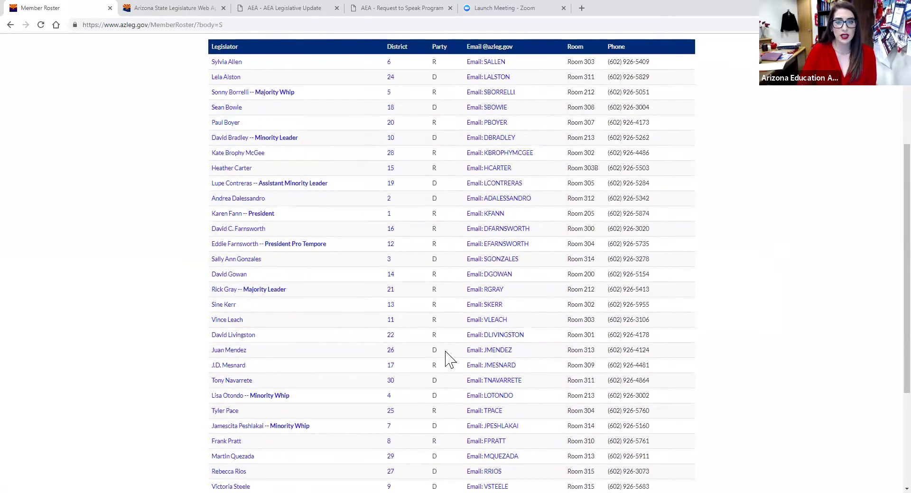
scroll(448, 360, up, 3)
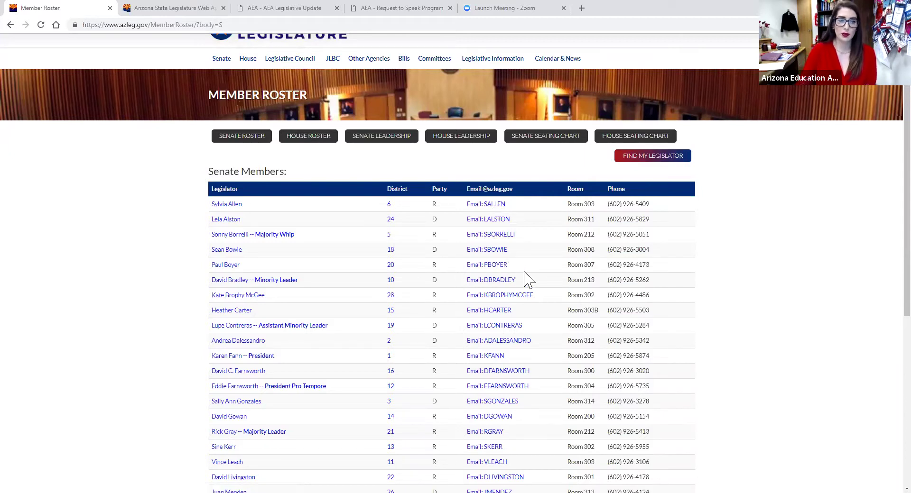
scroll(391, 168, up, 1)
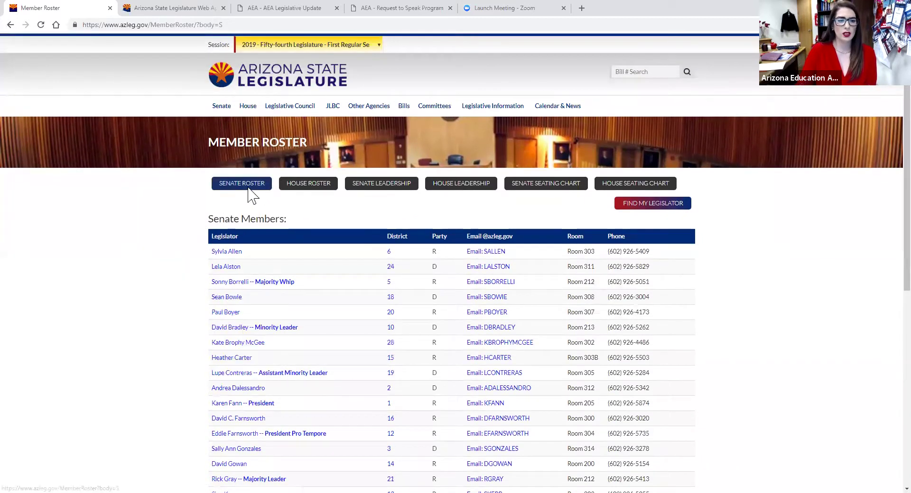
Step: Return to the Arizona State Legislature home page and open Request to Speak to review the upcoming committee agendas
click(254, 82)
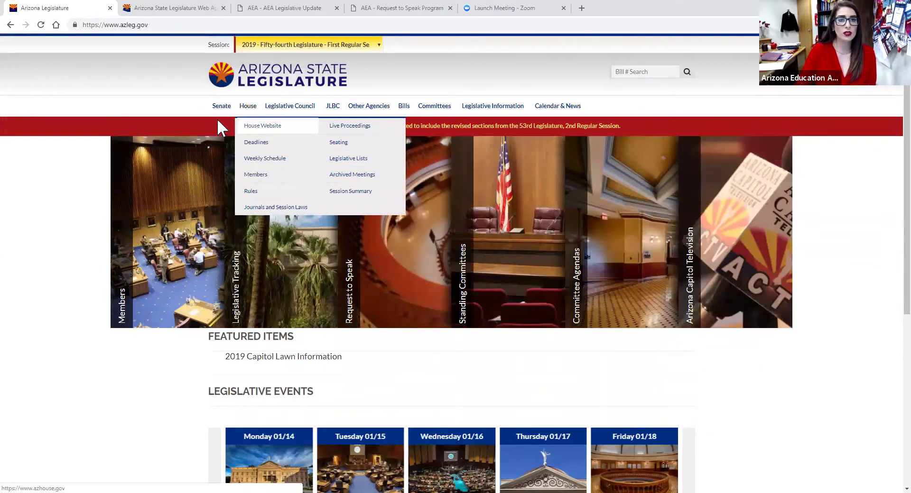
mouse_move(221, 110)
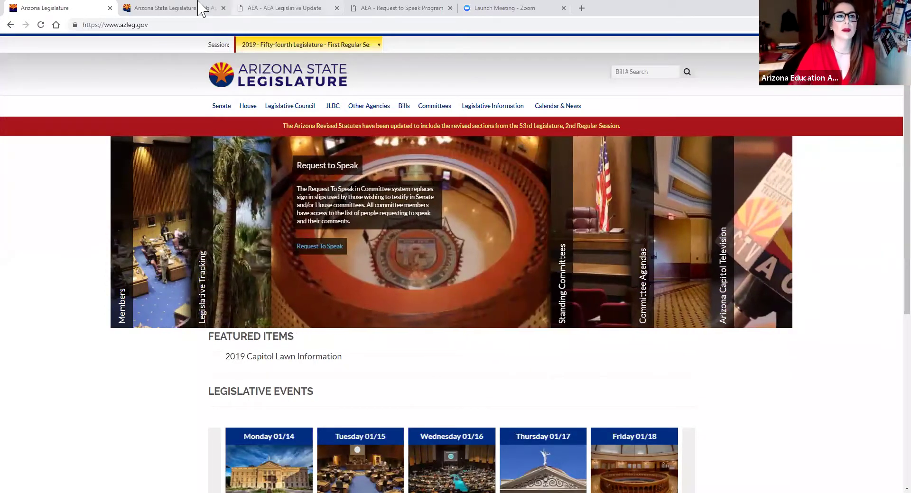
mouse_move(254, 249)
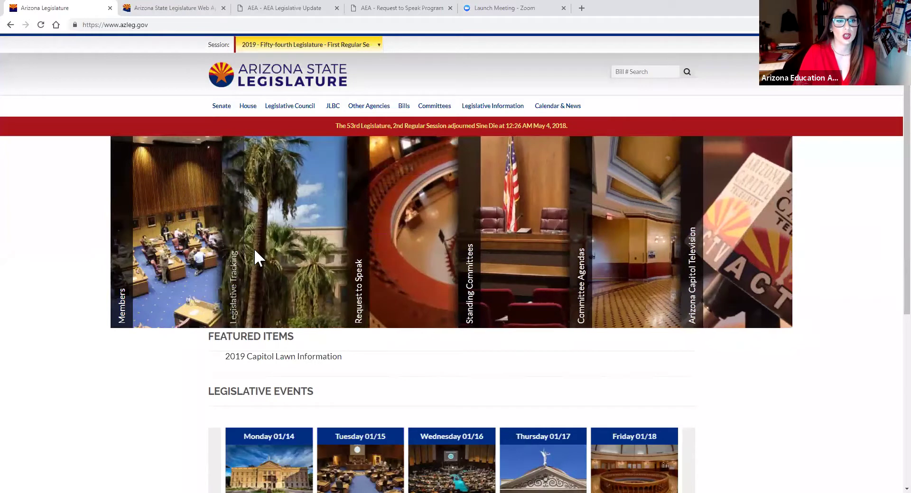
mouse_move(454, 272)
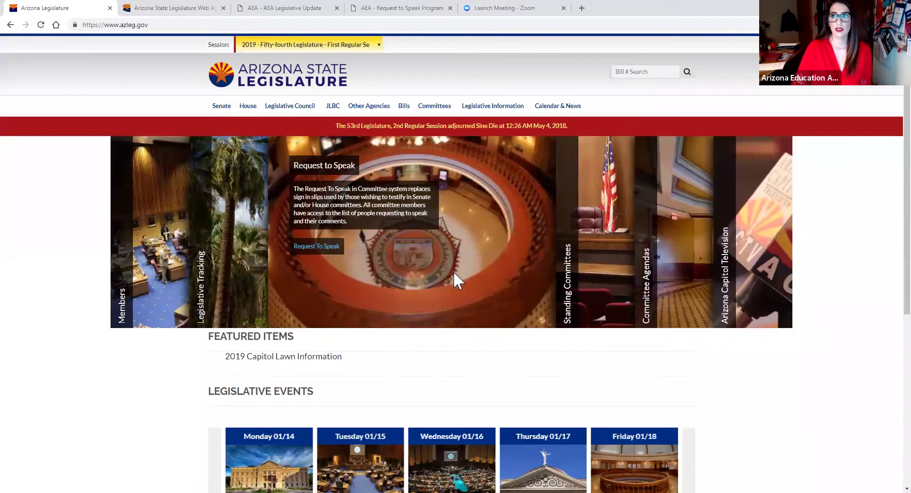
click(318, 246)
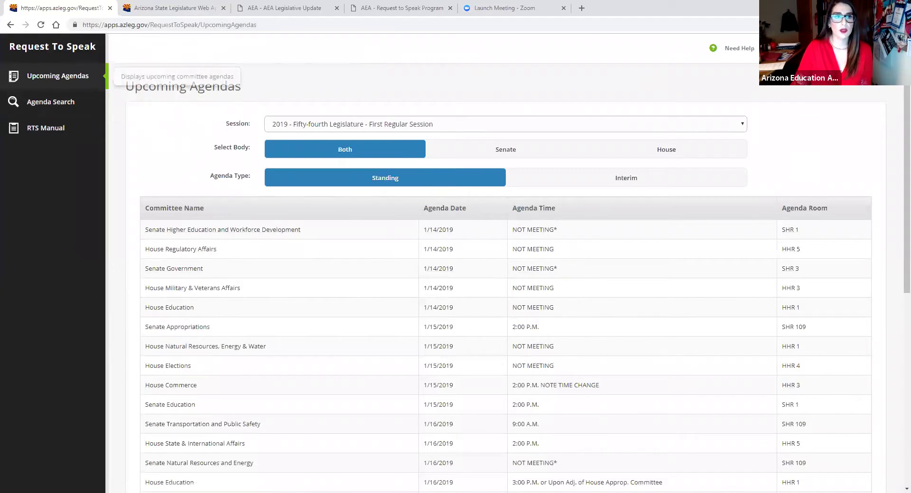
scroll(250, 214, down, 2)
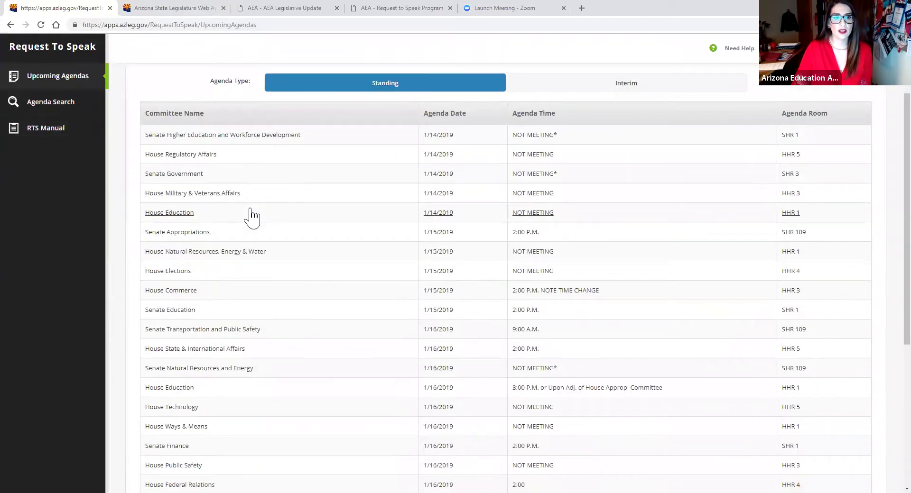
scroll(244, 216, up, 2)
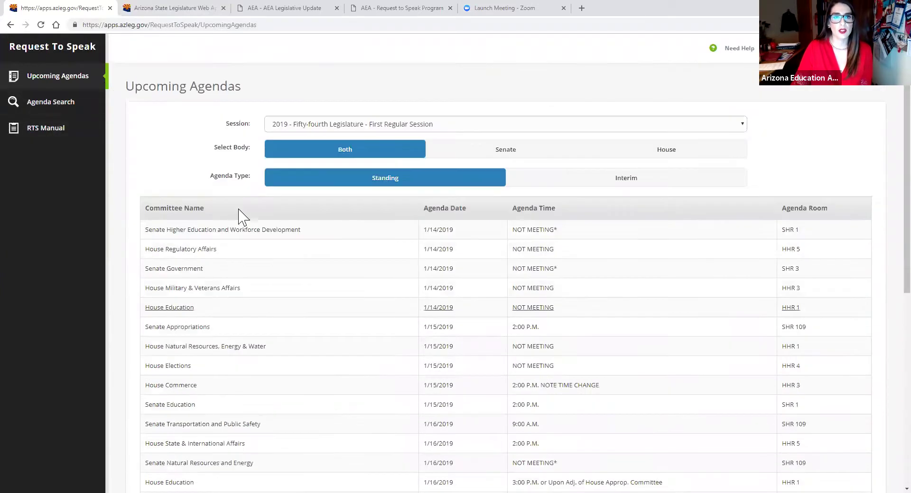
Step: Open Bill Status Inquiry from the AZ Legislature Applications page and look up bill SB1014
click(167, 9)
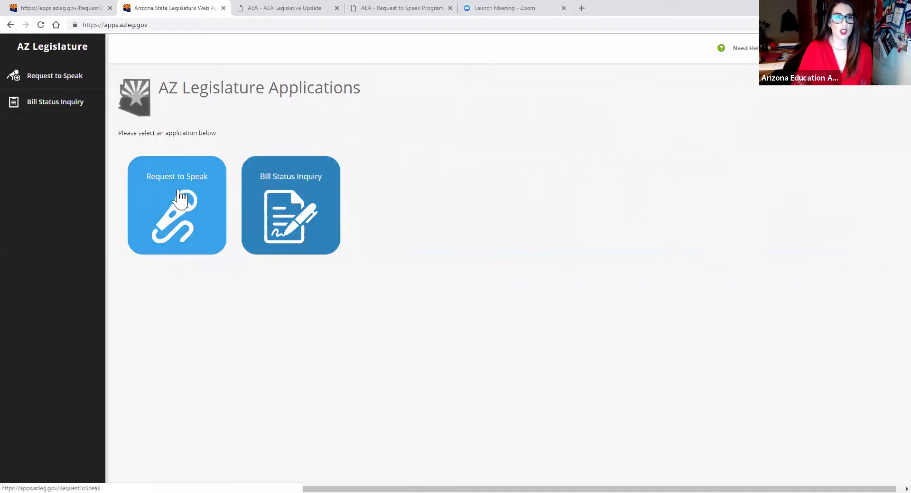
click(321, 198)
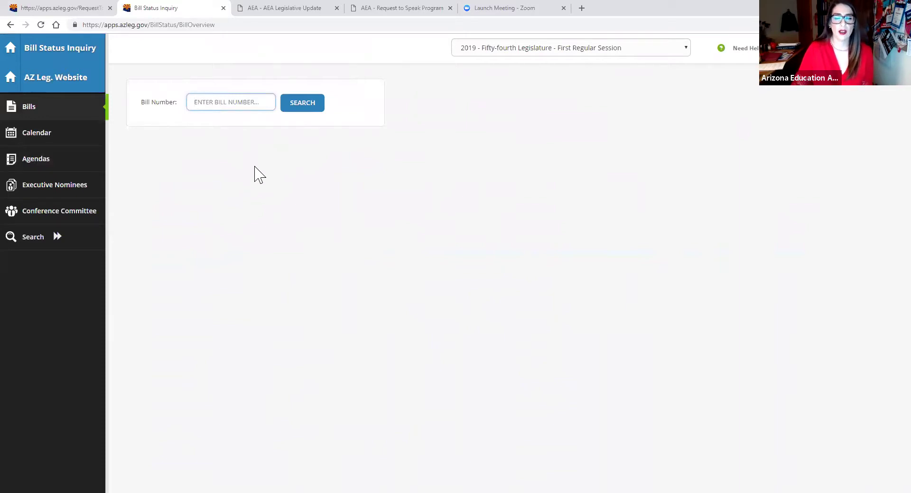
text(1014)
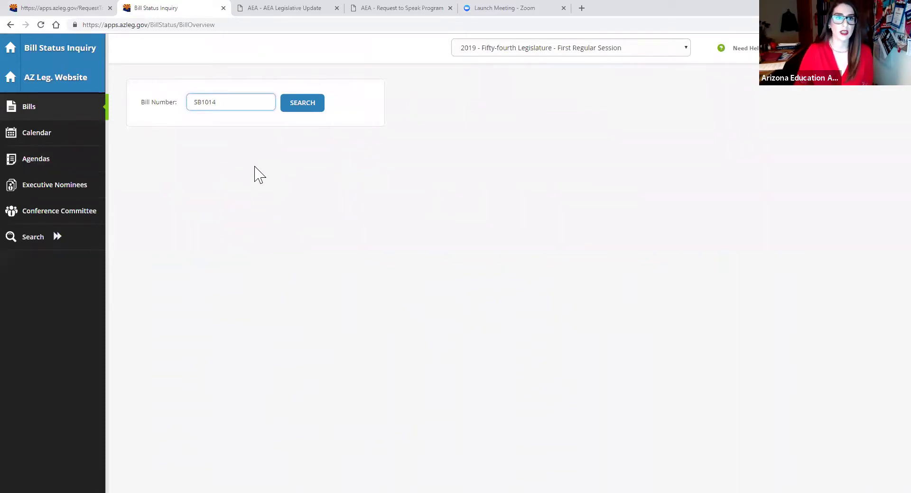
key(Return)
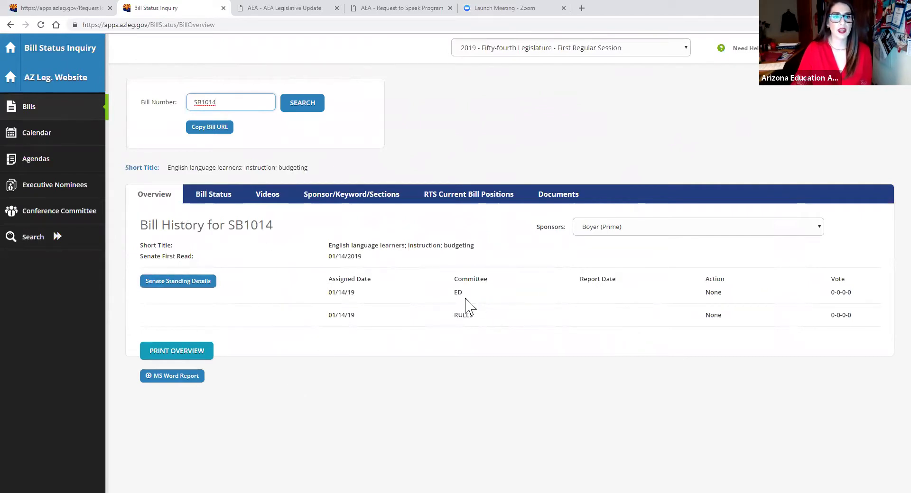
Step: Examine SB1014's Senate bill status and check its video links
click(213, 194)
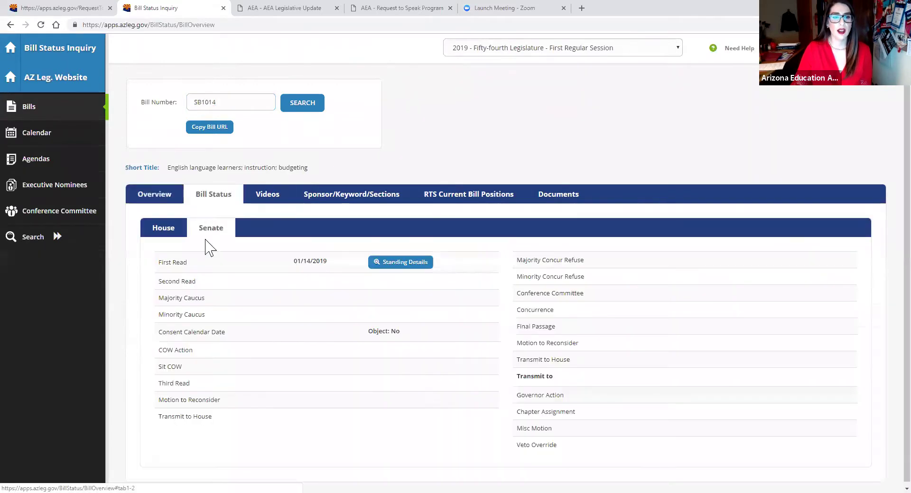
scroll(280, 345, down, 1)
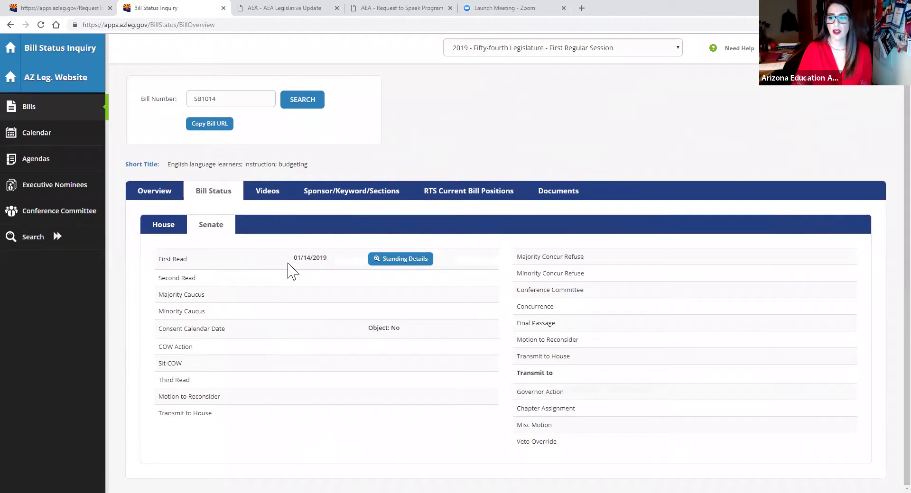
click(267, 192)
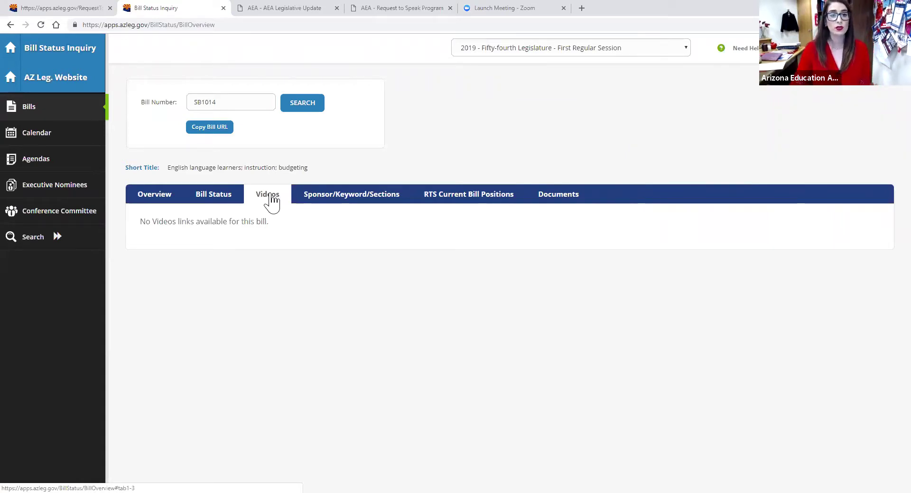
Step: Review SB1014's sponsors, keywords and affected sections, and its current Request to Speak positions
click(328, 200)
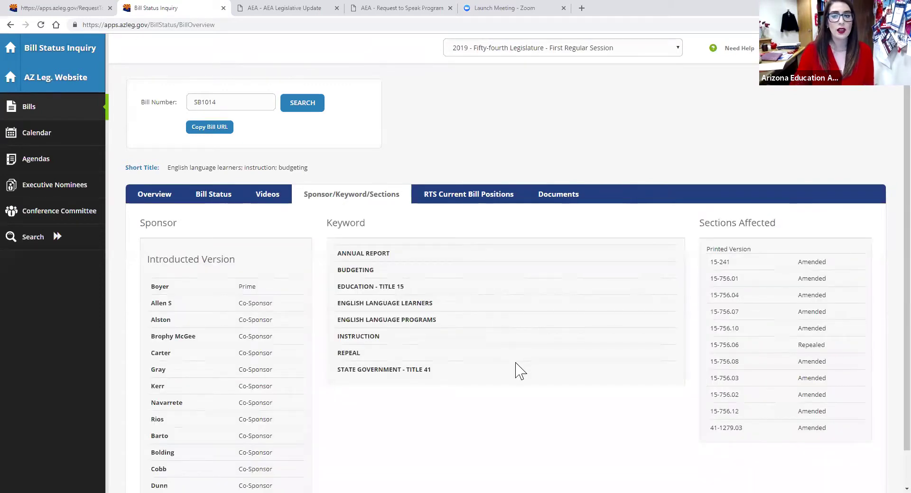
scroll(520, 371, down, 1)
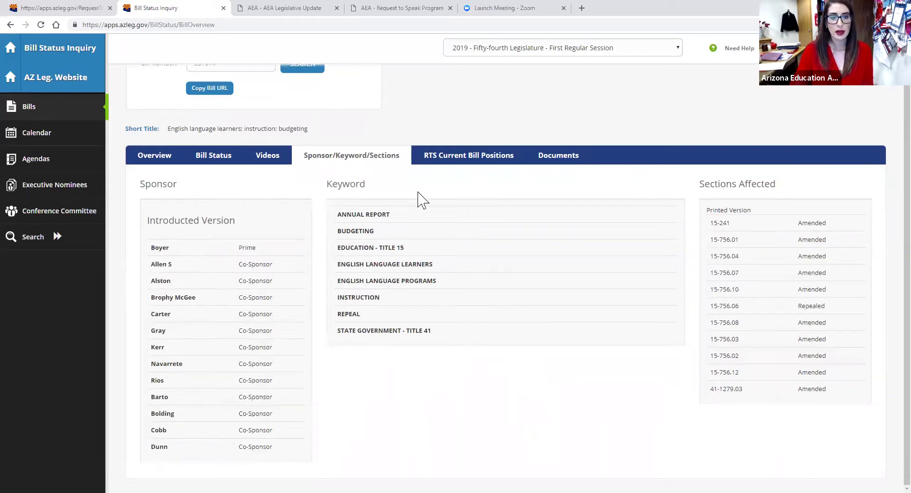
click(456, 167)
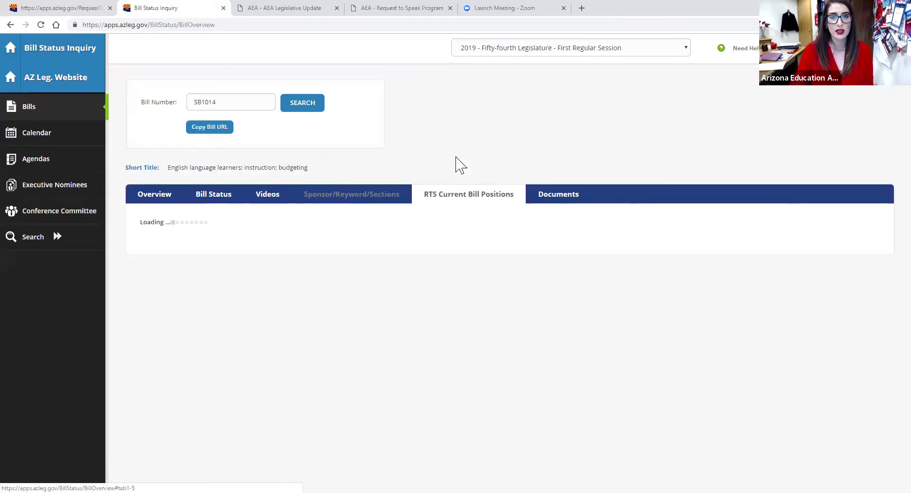
scroll(629, 322, down, 1)
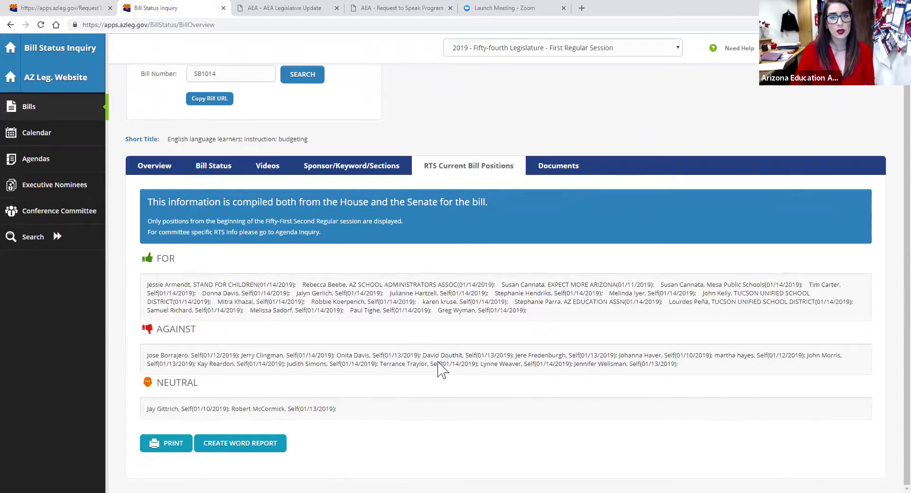
Step: Open the PDF of SB1014's introduced version from the bill's documents and skim its opening pages
click(554, 167)
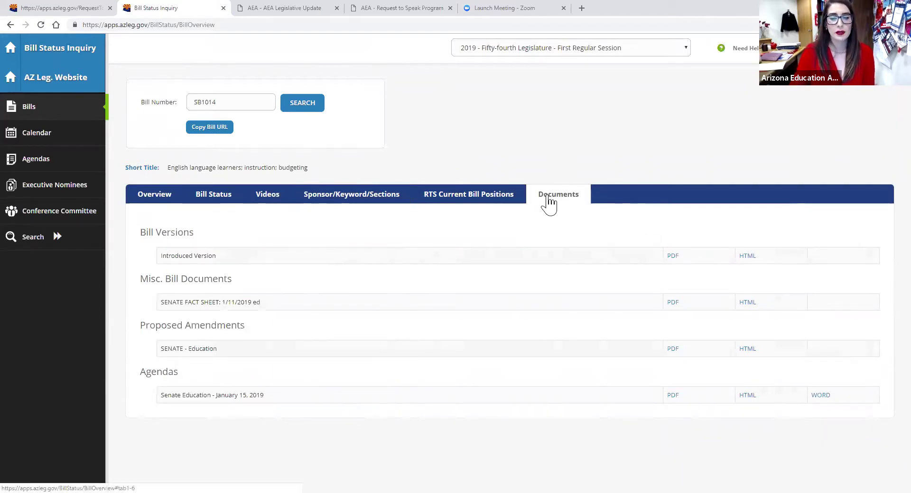
click(674, 256)
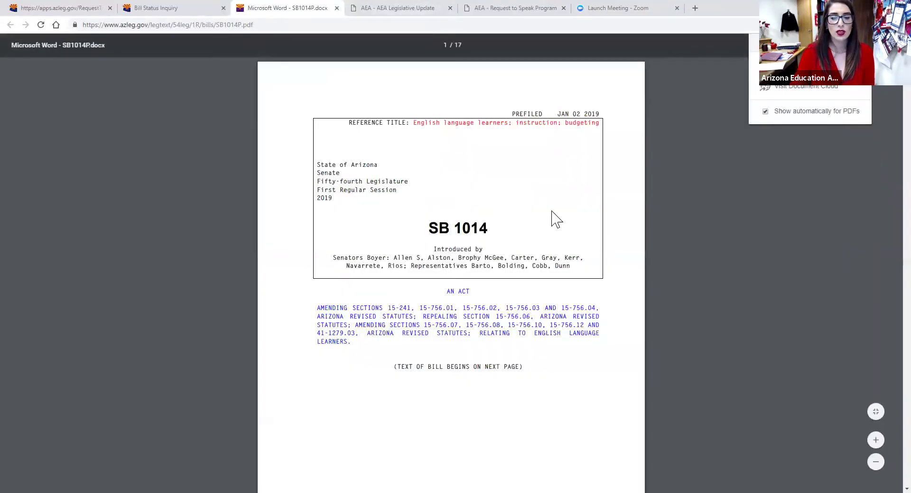
scroll(588, 243, down, 8)
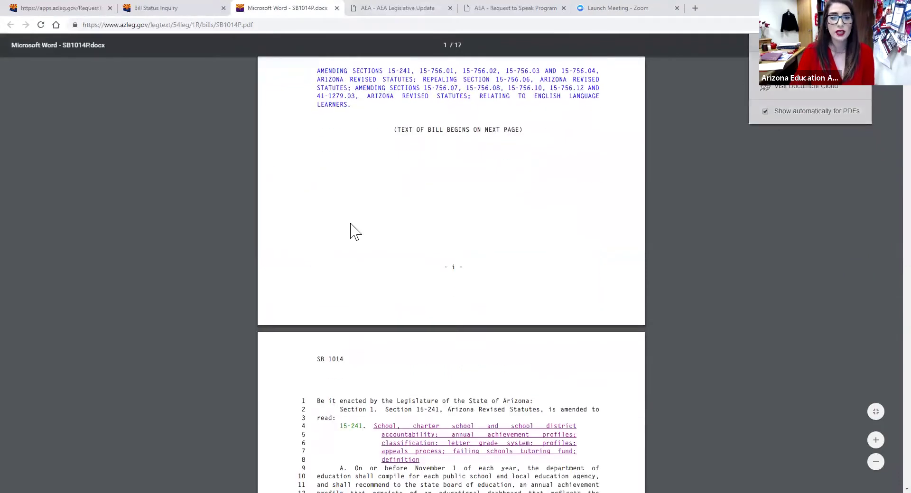
scroll(341, 191, up, 8)
Step: Return to SB1014's document list and open the Senate fact sheet PDF to read its purpose, background and provisions
click(170, 8)
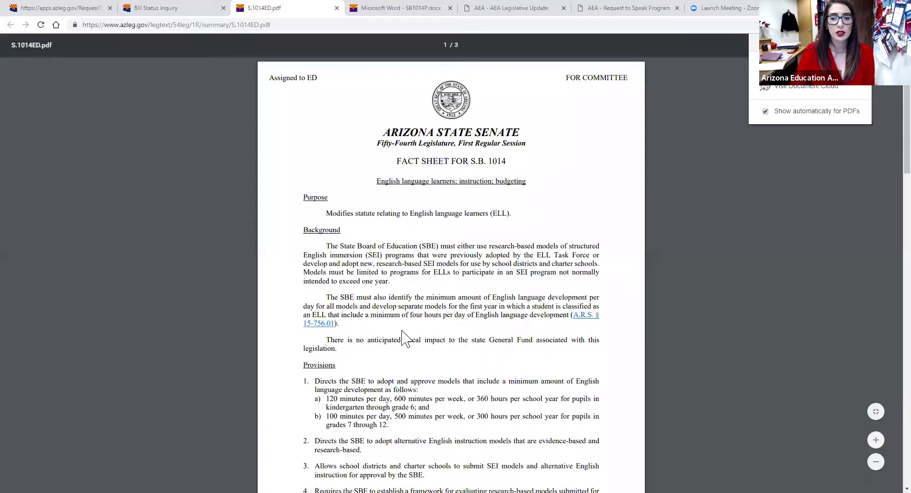
scroll(403, 338, down, 4)
scroll(404, 333, up, 4)
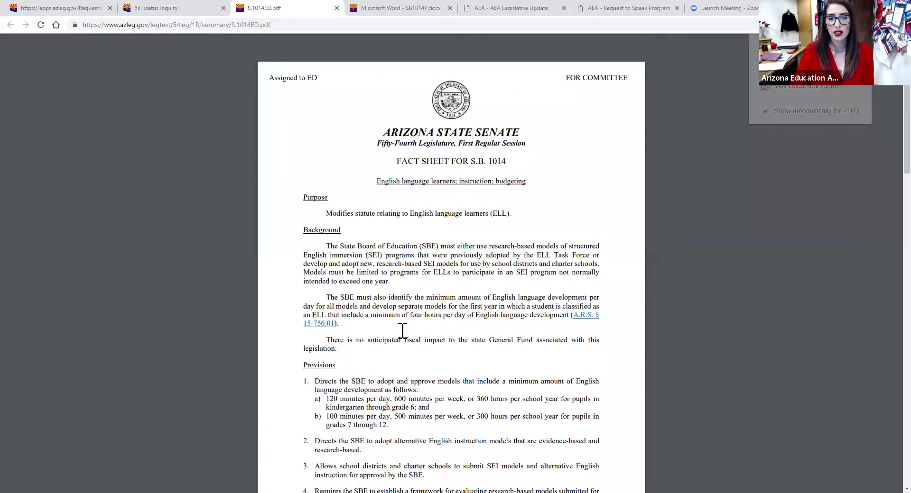
scroll(403, 330, down, 2)
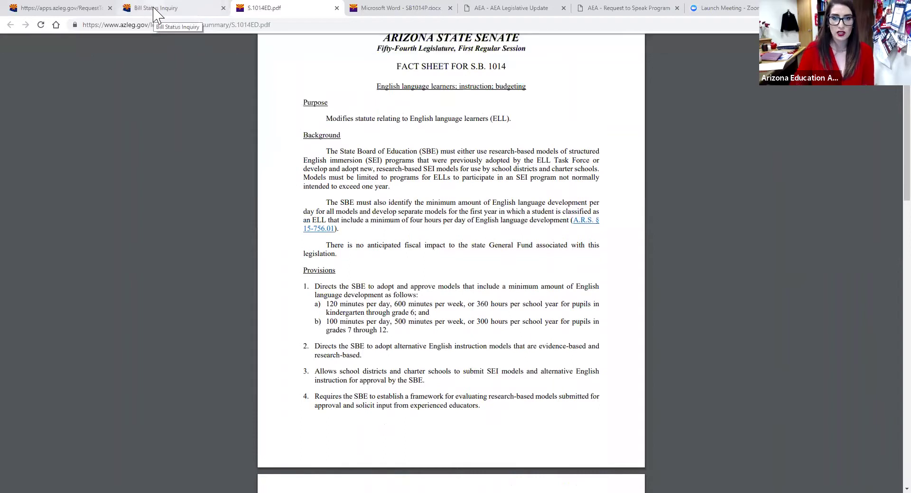
scroll(411, 171, up, 2)
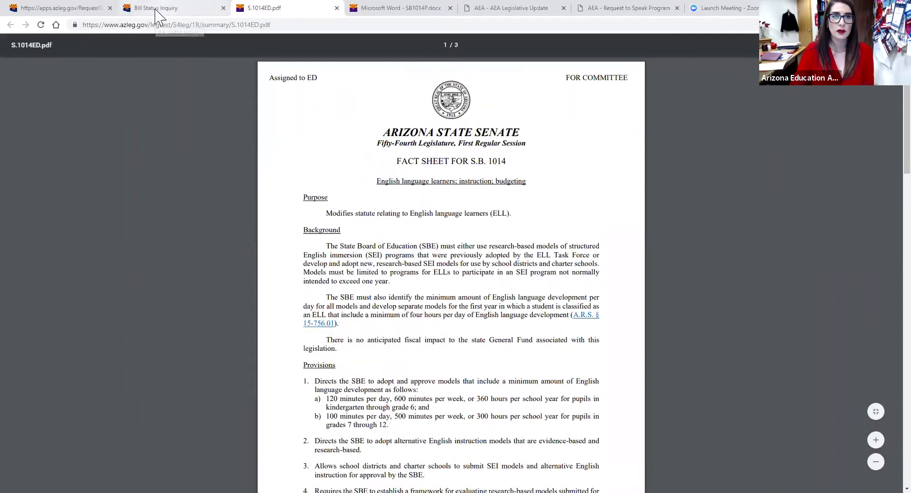
Step: Go back to the Bill Status Inquiry page and review SB1014's overview and Senate bill status again
click(160, 10)
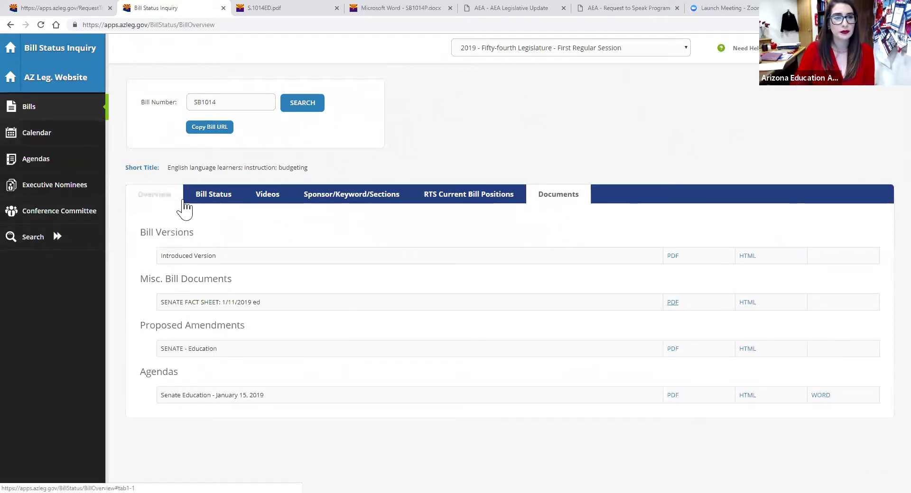
click(168, 198)
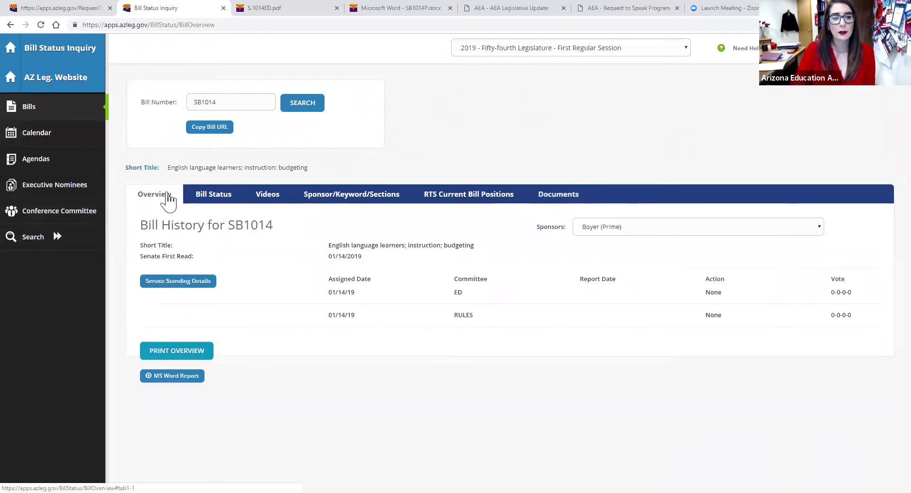
click(205, 197)
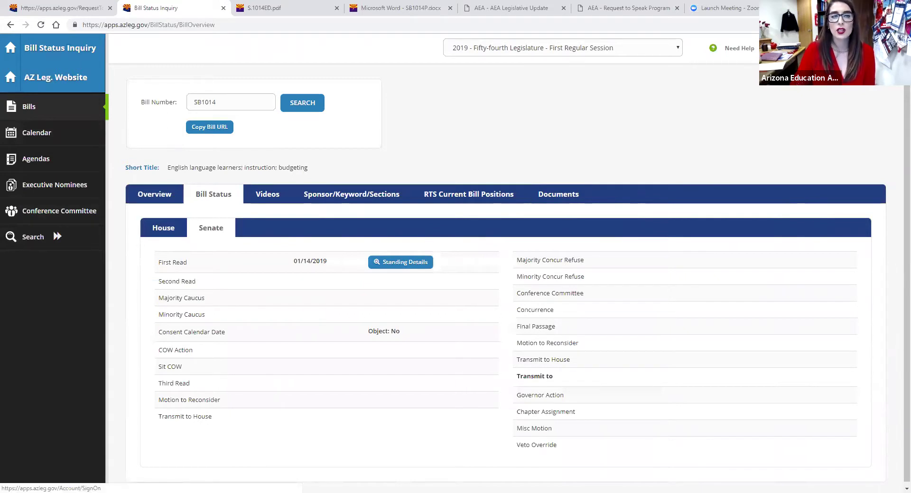
Step: View the Legislature site's account creation form, and look over the AEA Request to Speak Program page with its sign-up form
click(788, 48)
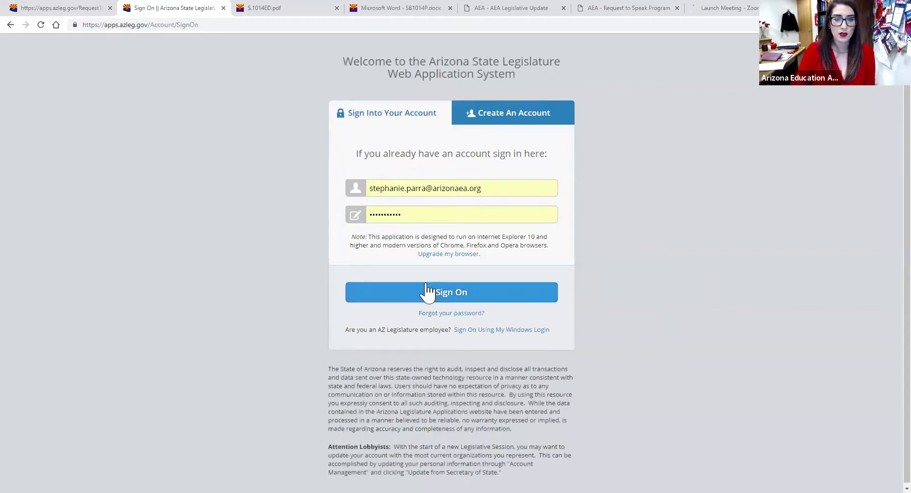
click(512, 116)
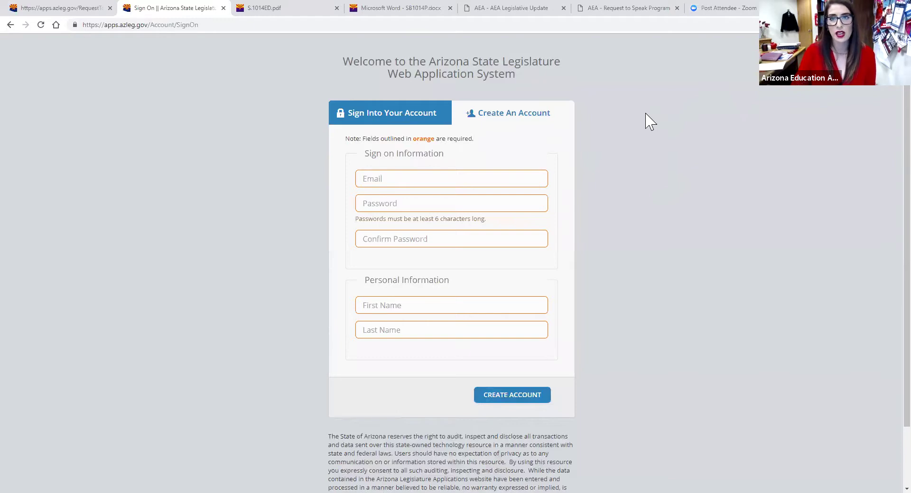
click(611, 16)
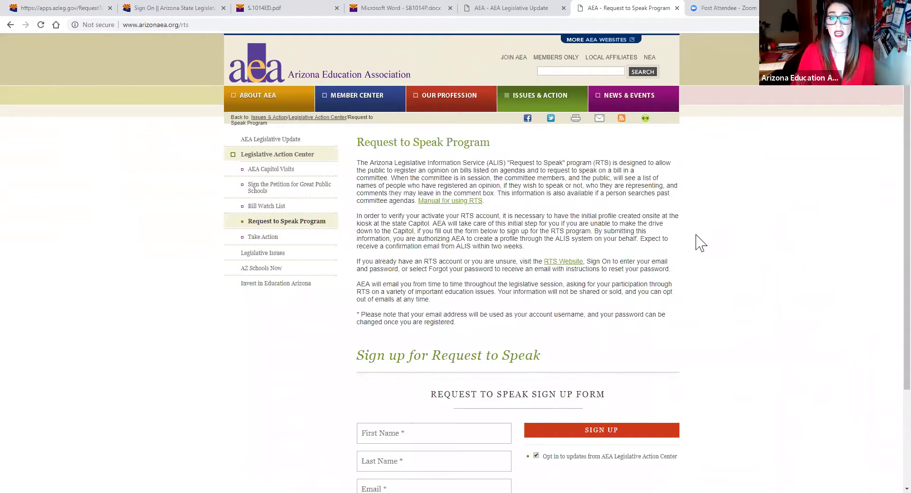
scroll(483, 317, down, 3)
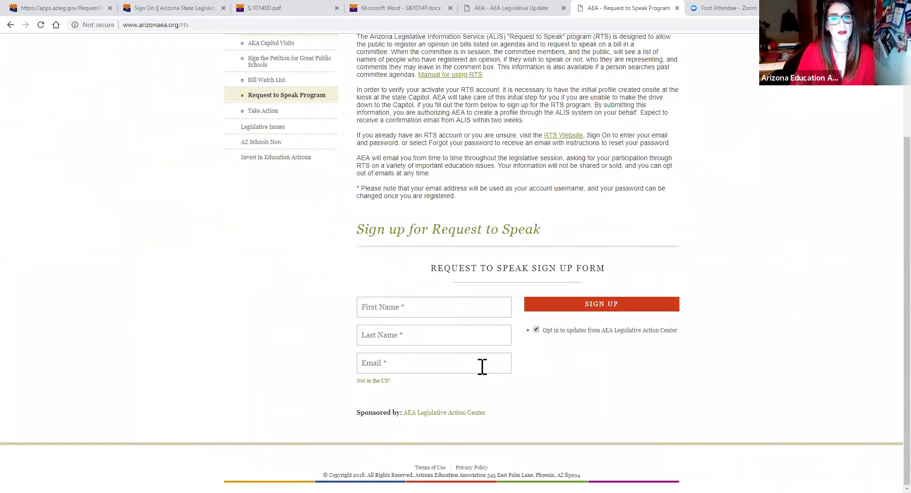
scroll(715, 267, up, 3)
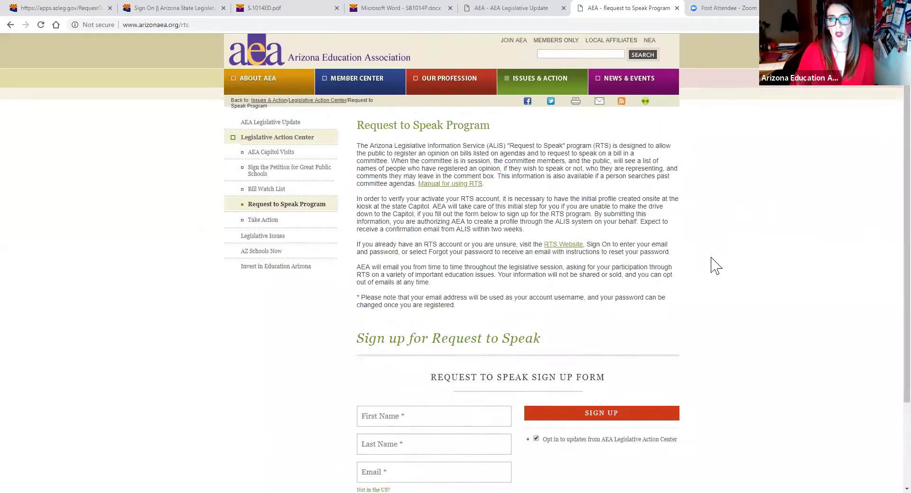
scroll(715, 265, up, 1)
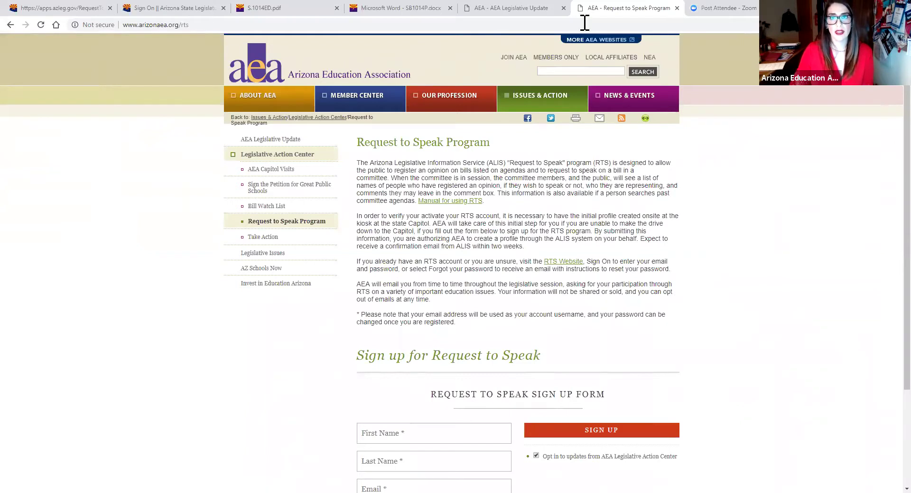
Step: Return to the Legislature's sign-on page and sign in to the existing account with the saved credentials
click(162, 12)
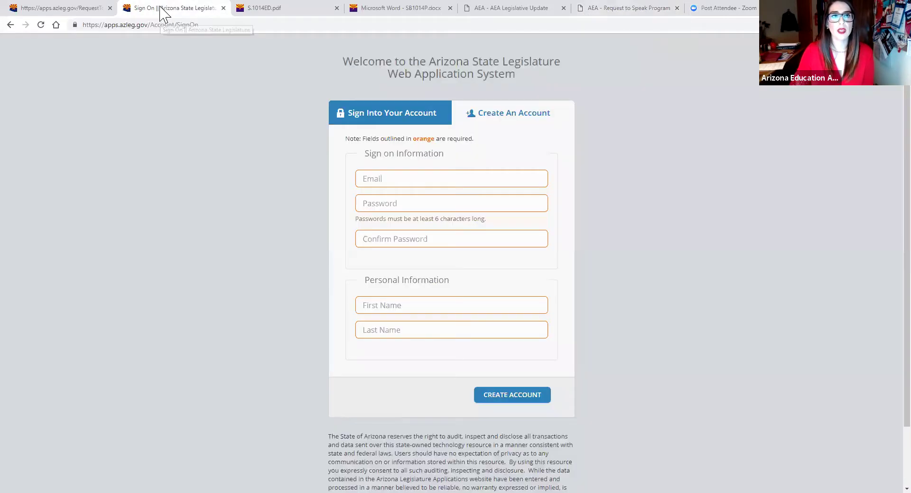
click(401, 116)
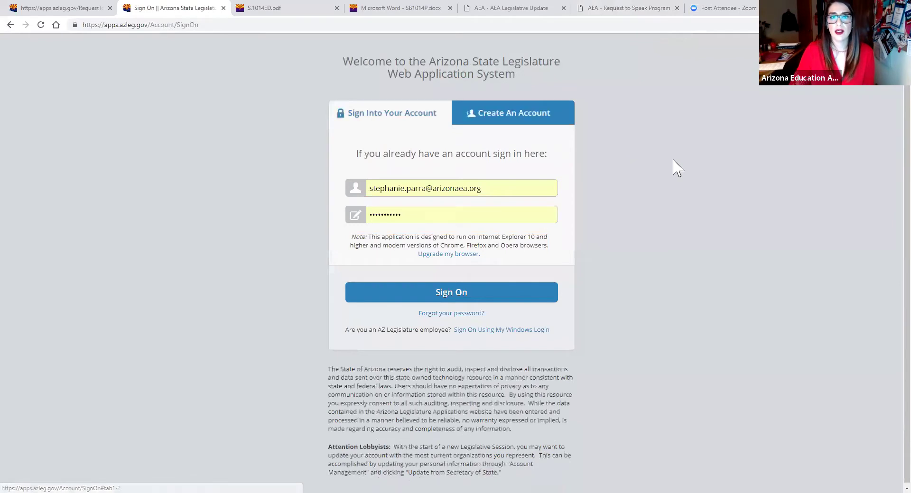
click(451, 296)
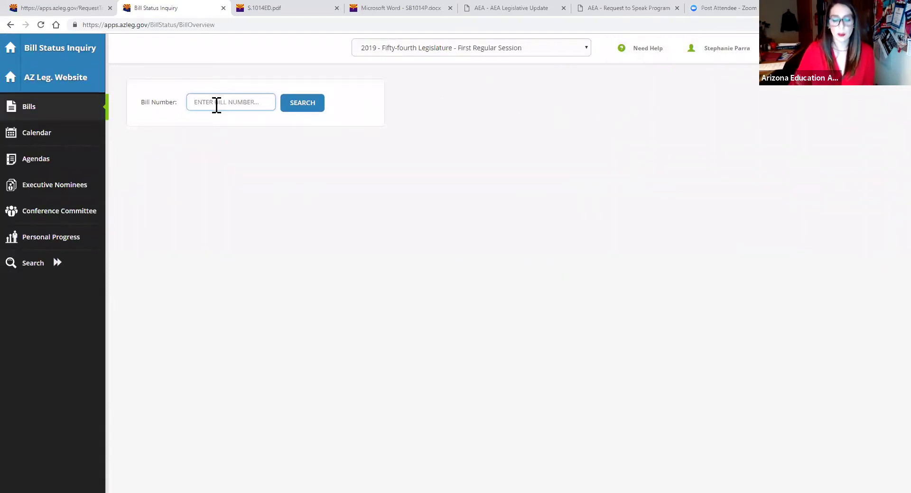
Step: Look up bill SB1014 in Bill Status Inquiry while signed in
text(SB10)
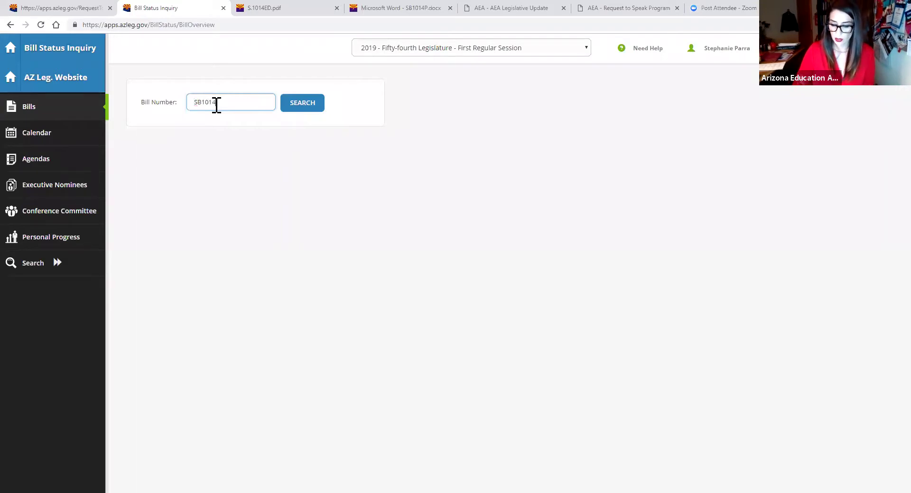
text(14)
key(Return)
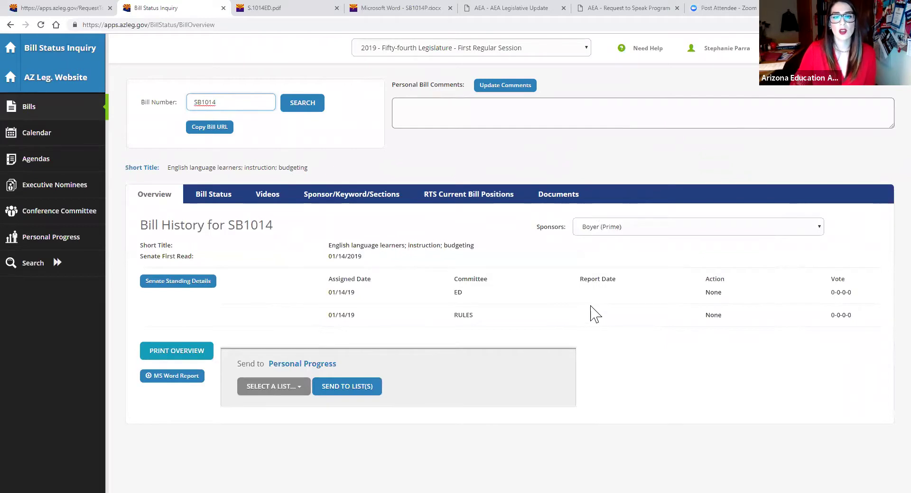
Step: Send SB1014 to the Education Bills list in Personal Progress
click(300, 393)
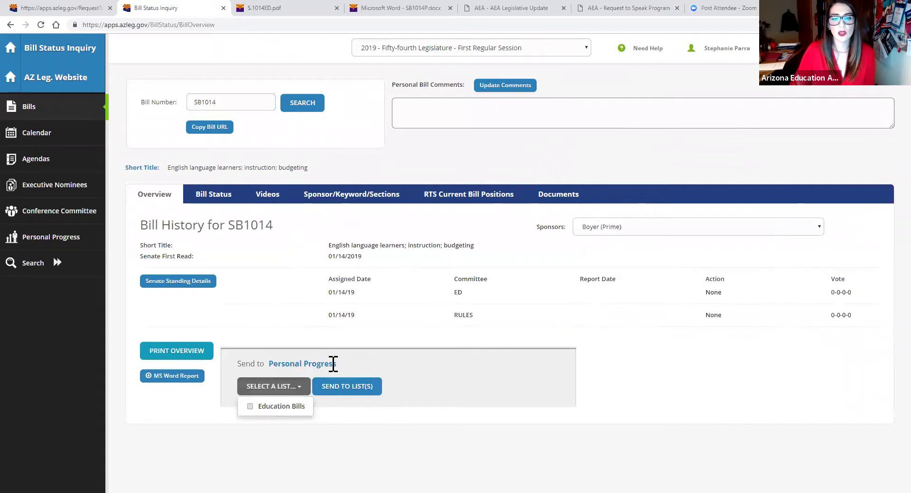
click(251, 407)
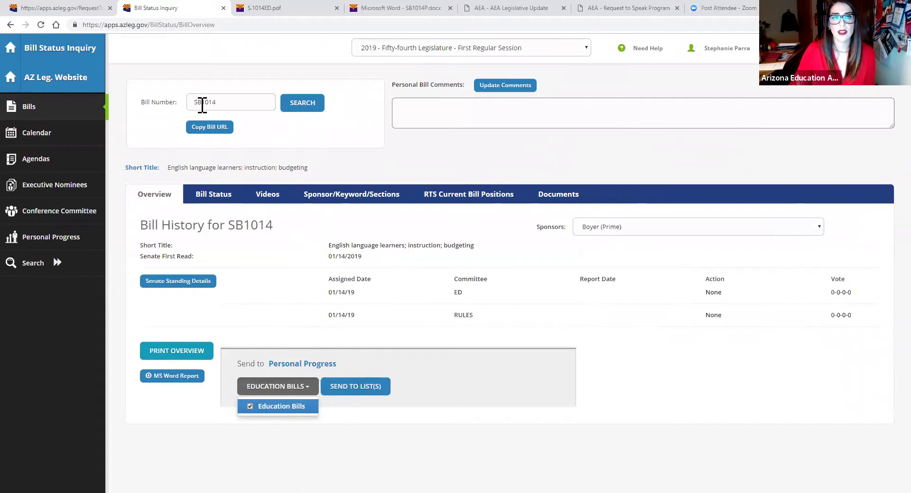
click(332, 387)
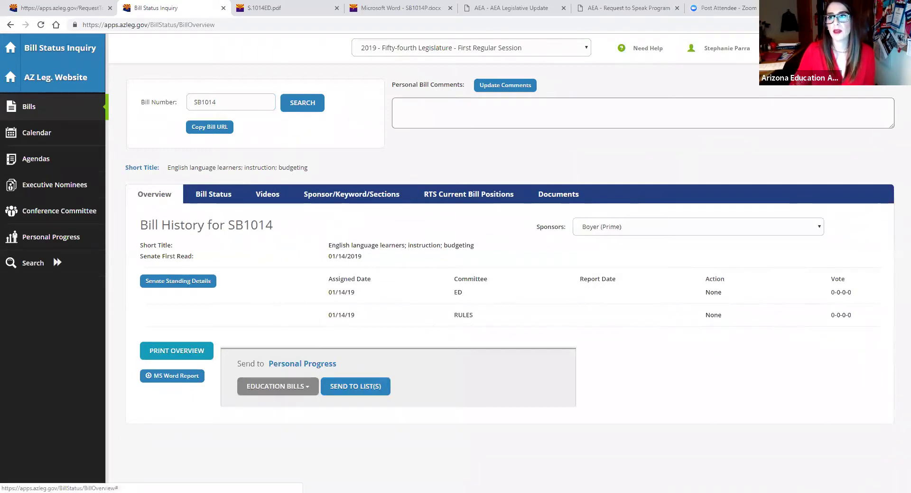
Step: Check the account's new bill alerts and switch to the Request to Speak application
click(802, 48)
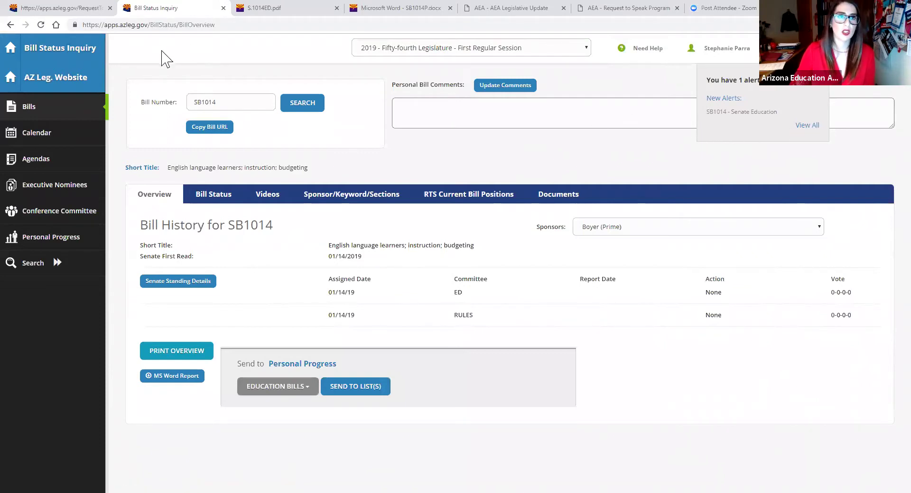
click(57, 10)
click(148, 8)
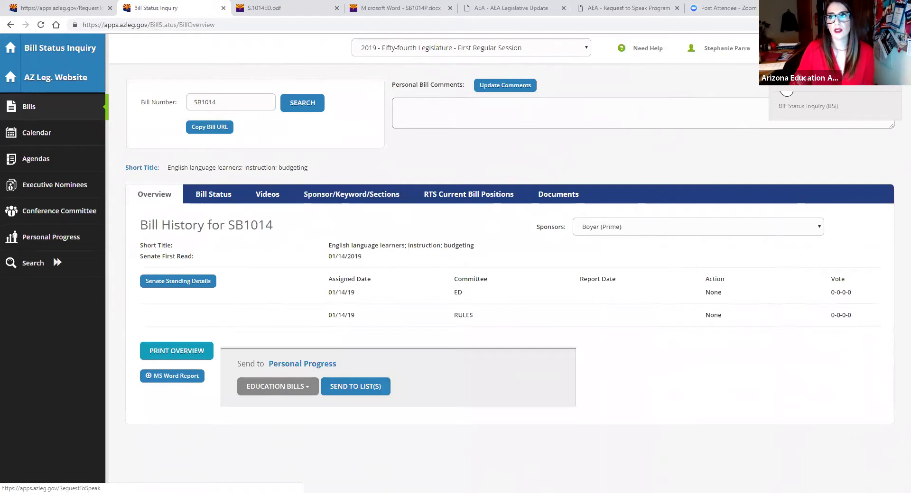
click(784, 83)
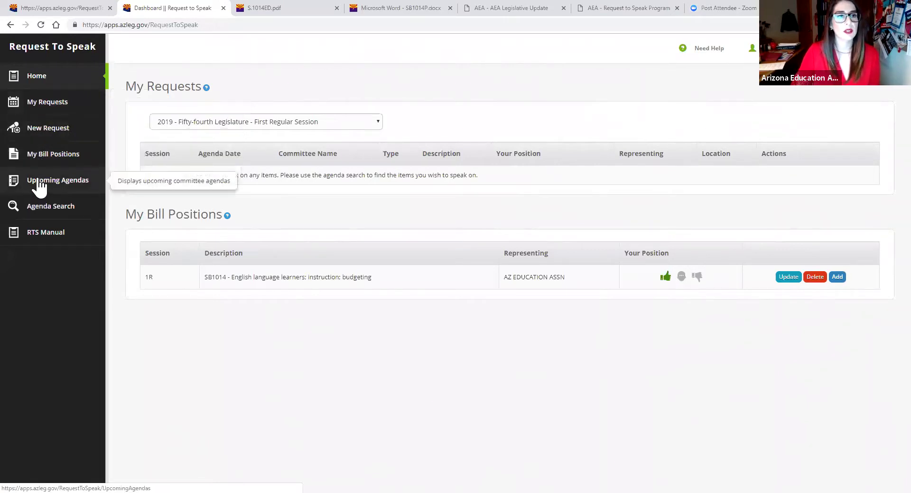
Step: Filter the upcoming standing committee agendas to the Senate and open the Senate Education agenda for 1/15/2019
click(88, 190)
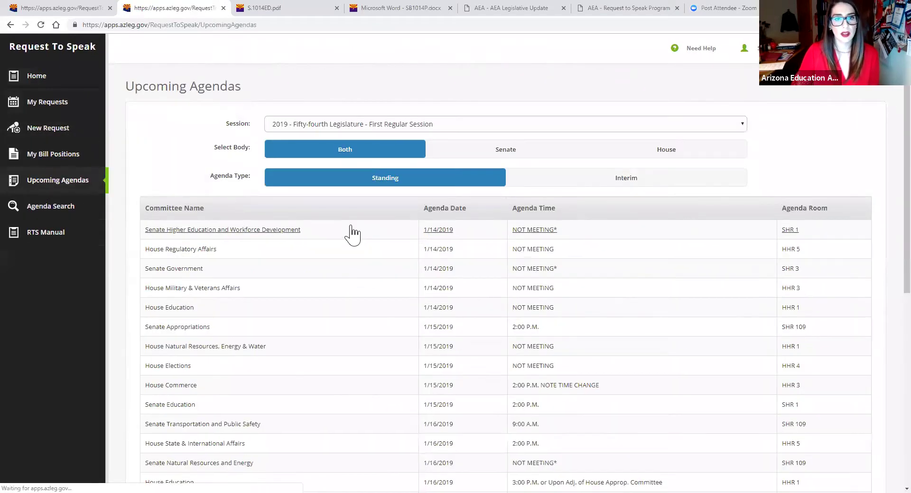
scroll(368, 292, down, 1)
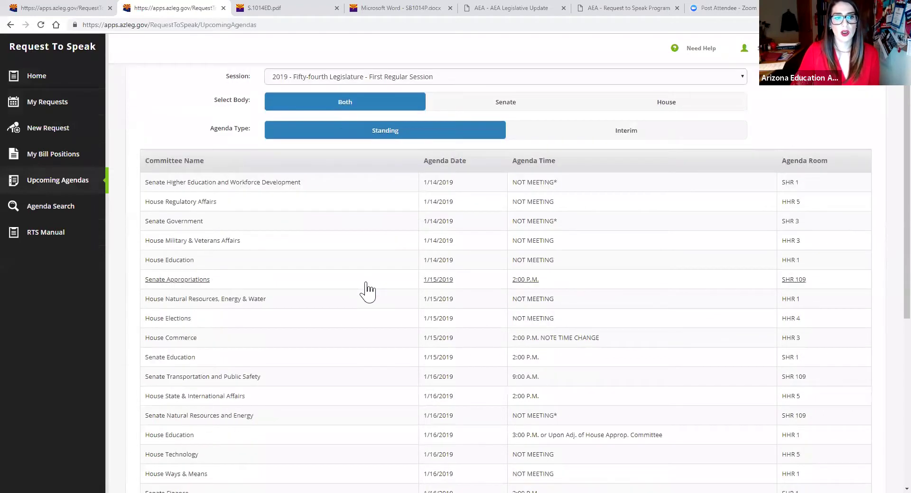
click(481, 106)
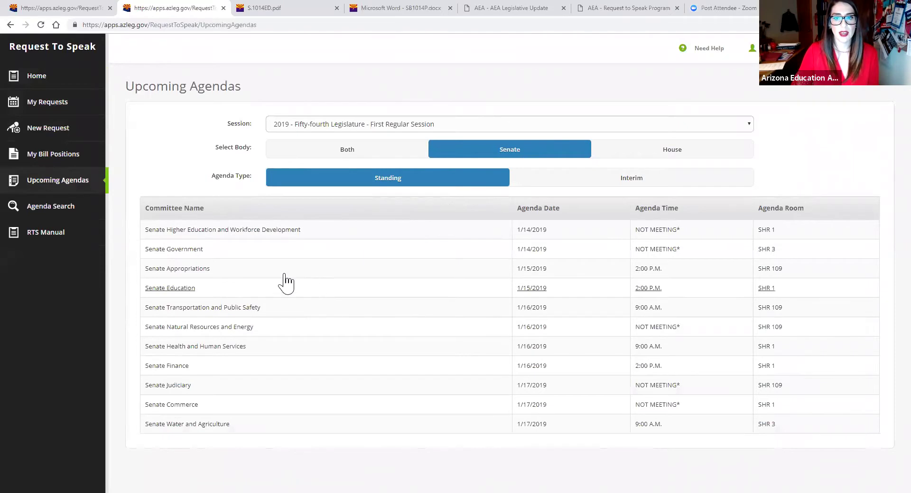
click(164, 290)
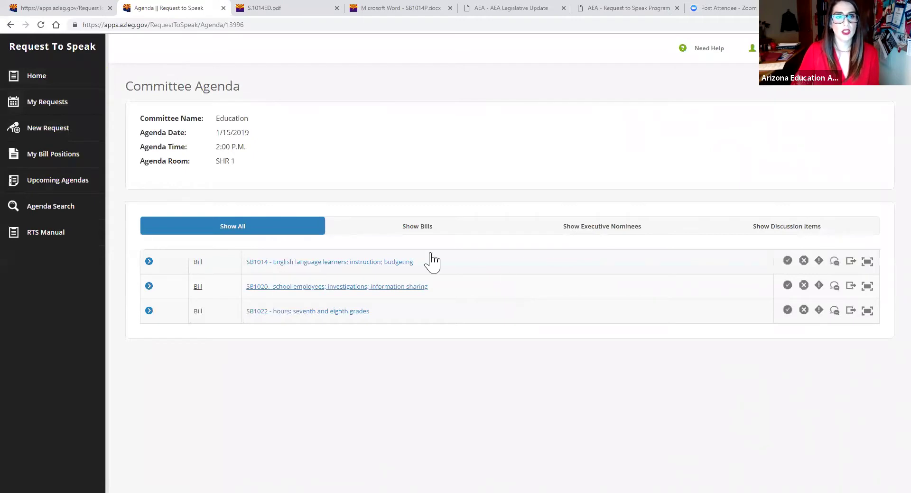
Step: Expand SB1014 on the Education committee agenda to review the registered speakers, positions and comments, and collapse it again
click(148, 262)
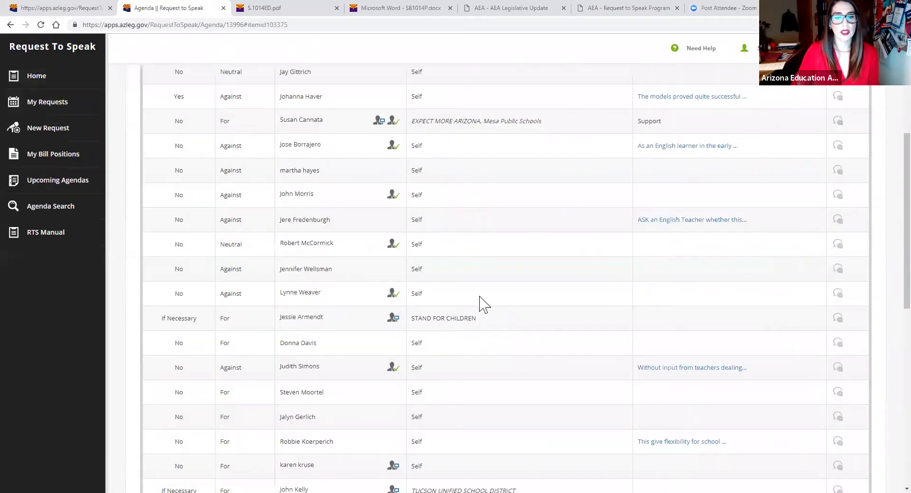
scroll(478, 304, down, 6)
scroll(477, 306, down, 3)
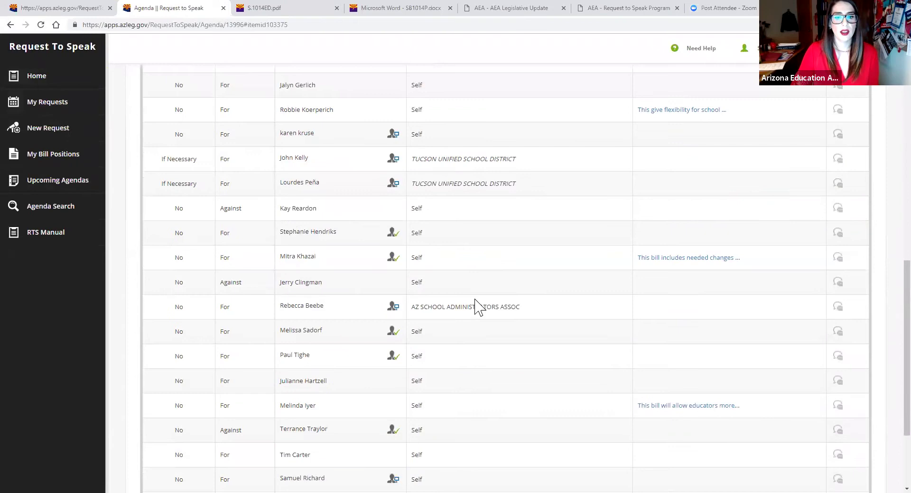
scroll(476, 308, up, 5)
scroll(471, 309, up, 7)
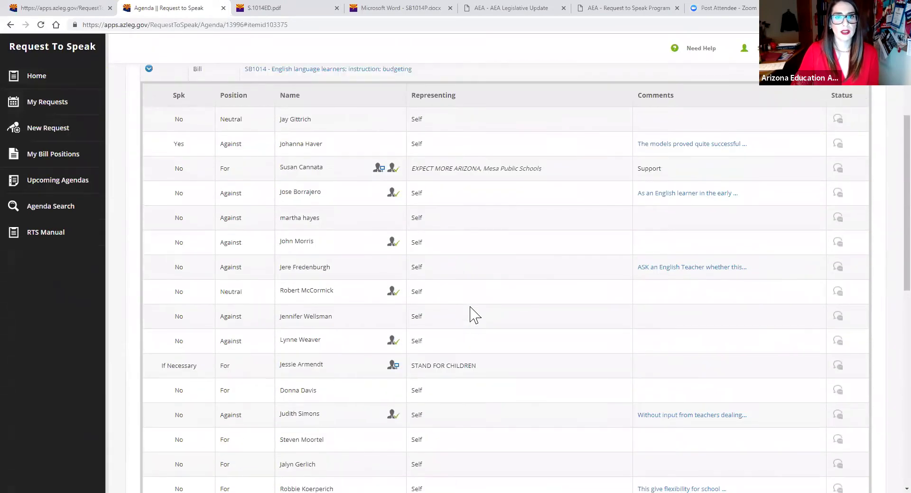
click(149, 164)
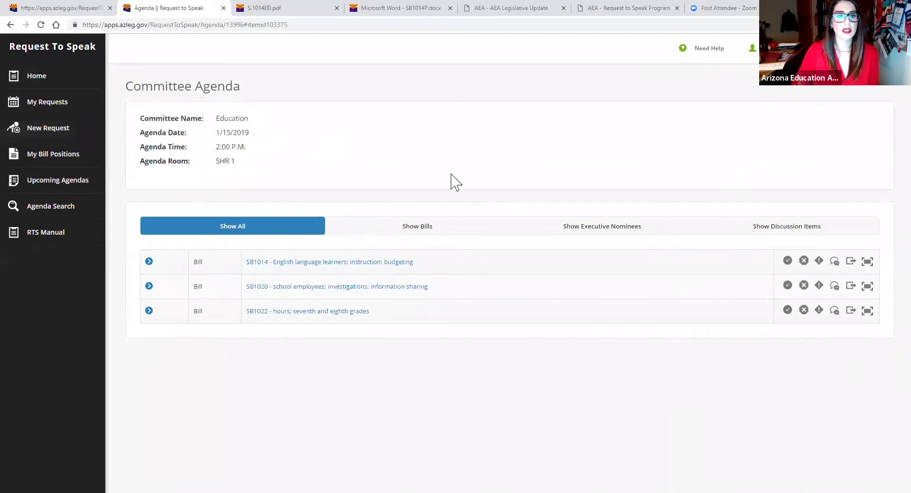
Step: Start a new request and search for topics in the Senate's standing Education committee for the 2019 First Regular Session
click(28, 128)
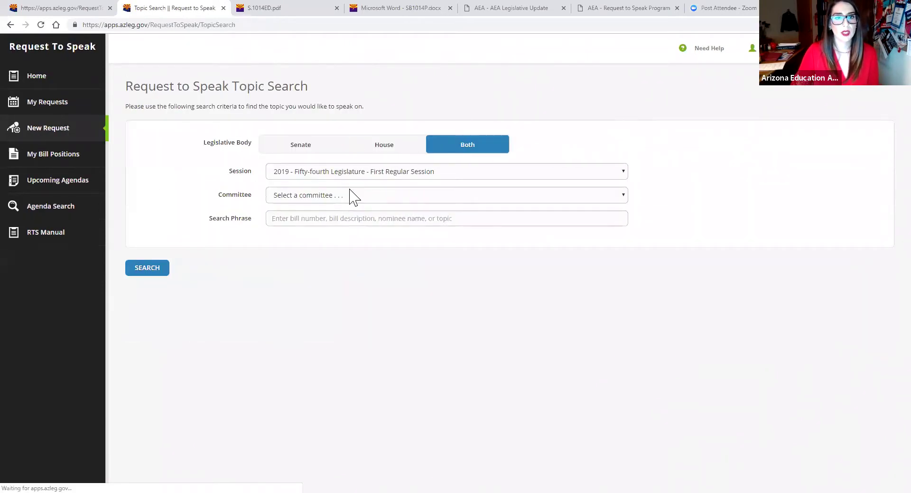
click(290, 147)
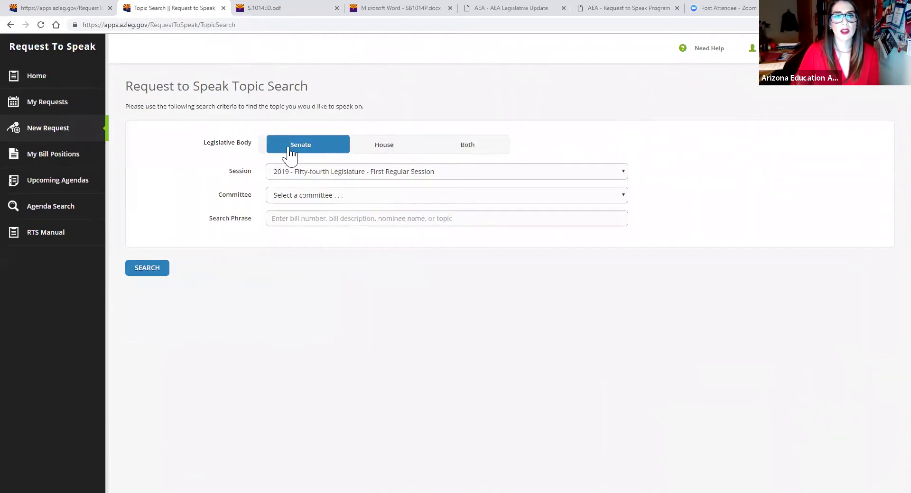
click(303, 199)
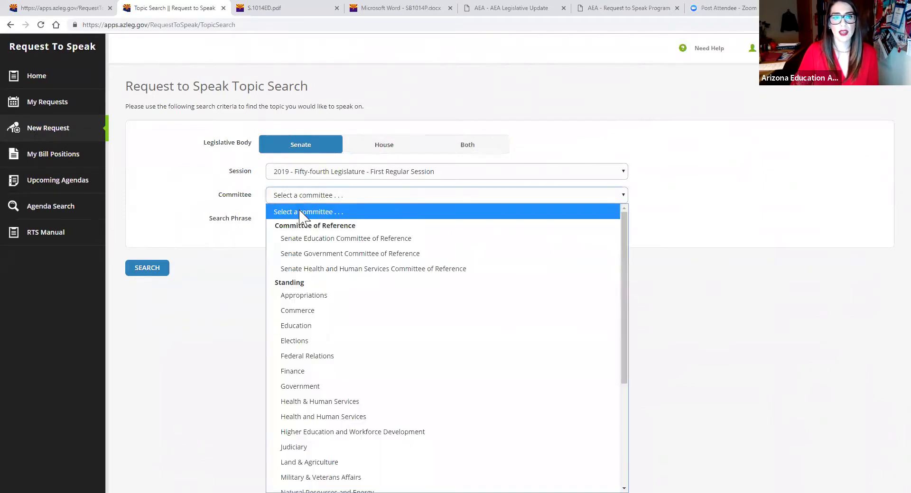
click(294, 326)
click(159, 269)
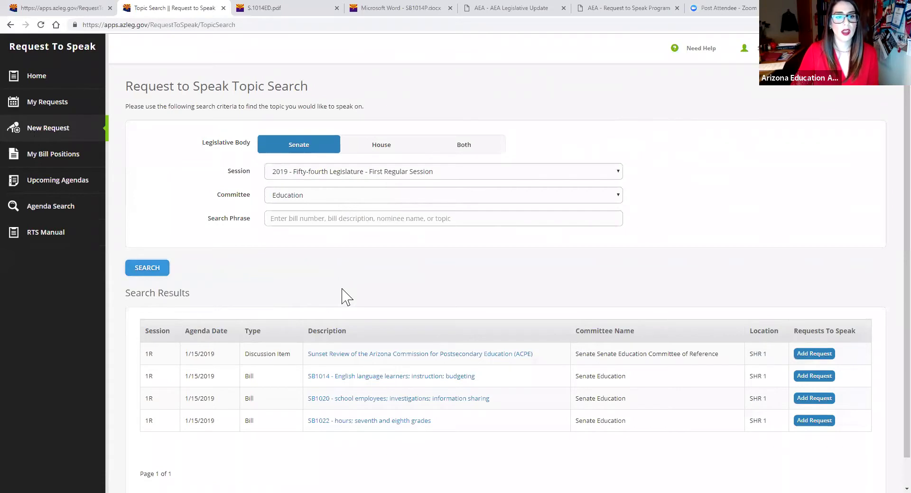
Step: Narrow the topic search to bill 1014, keeping the Senate as the legislative body
scroll(342, 296, down, 1)
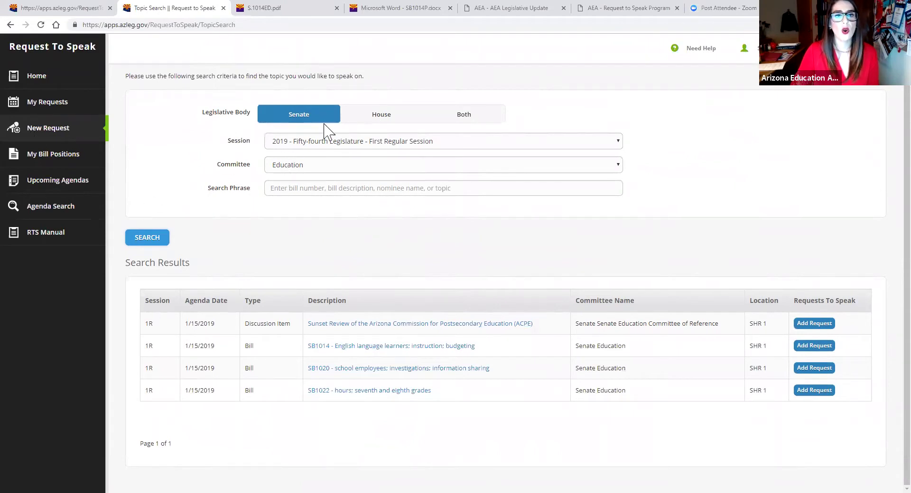
click(457, 117)
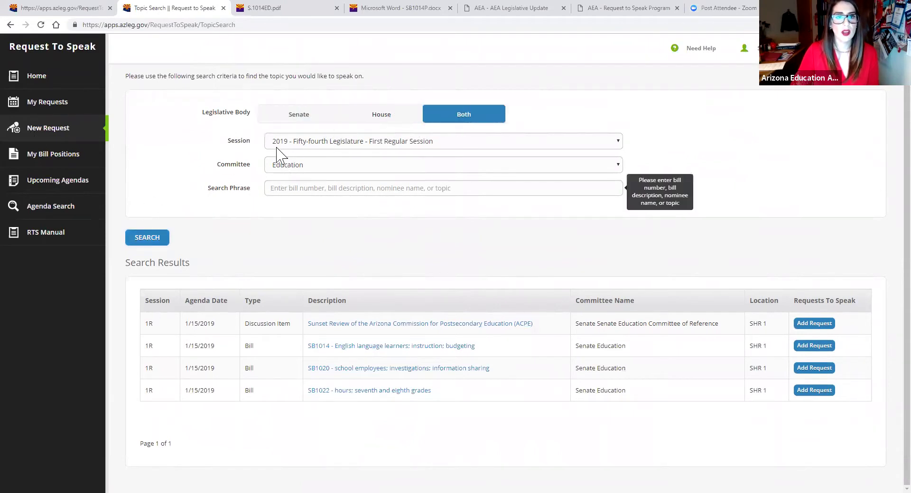
click(290, 117)
click(281, 188)
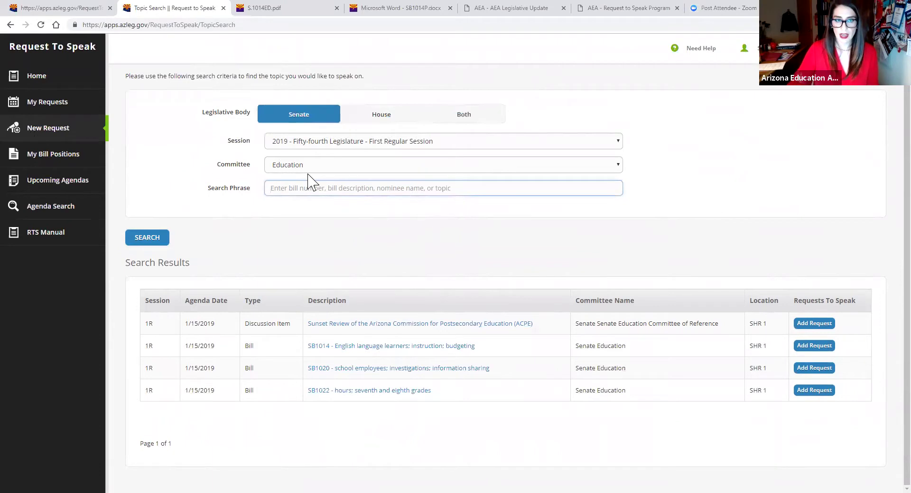
text(1014)
key(Return)
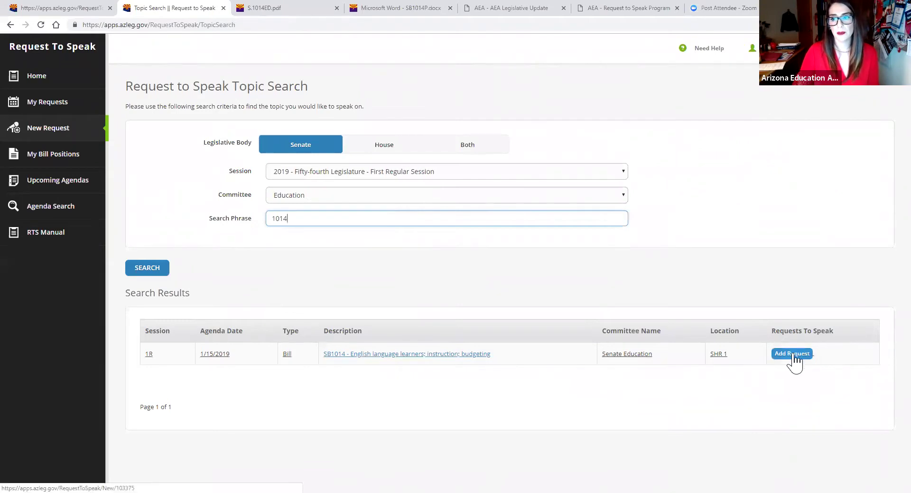
Step: Add a request to speak on SB1014, representing AZ EDUCATION ASSN with the position For
click(777, 358)
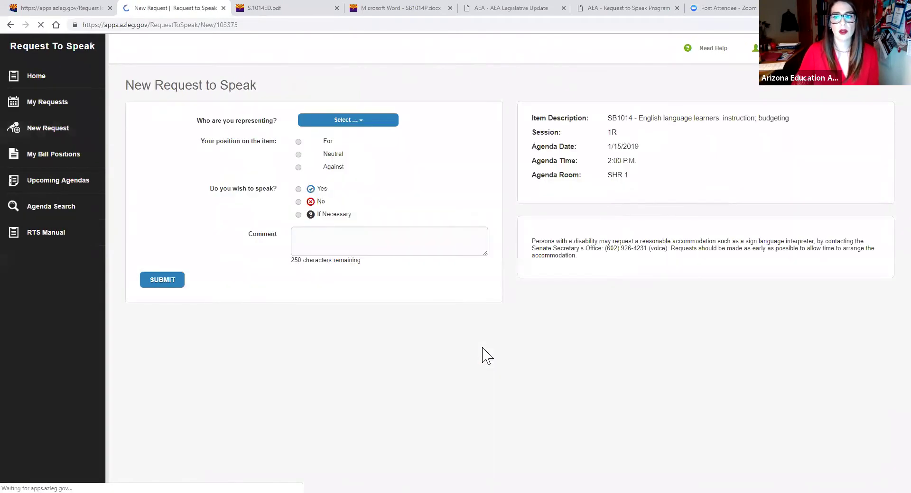
click(367, 120)
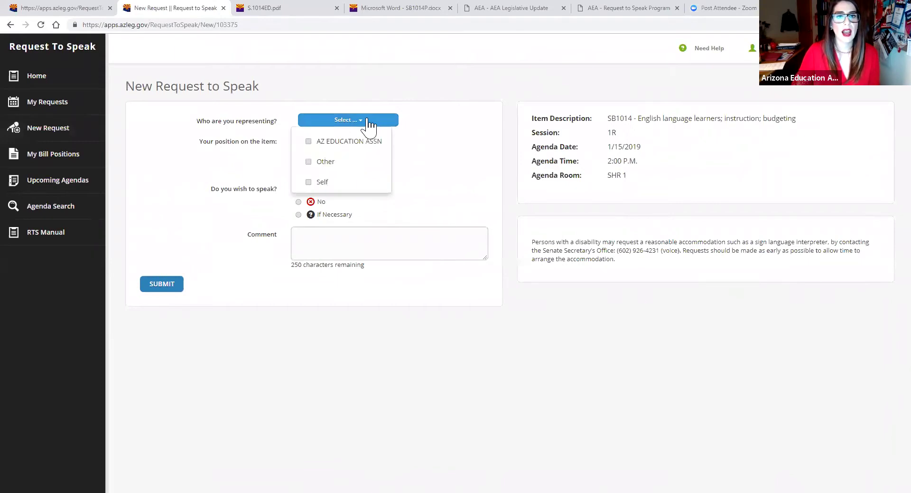
click(344, 141)
click(438, 134)
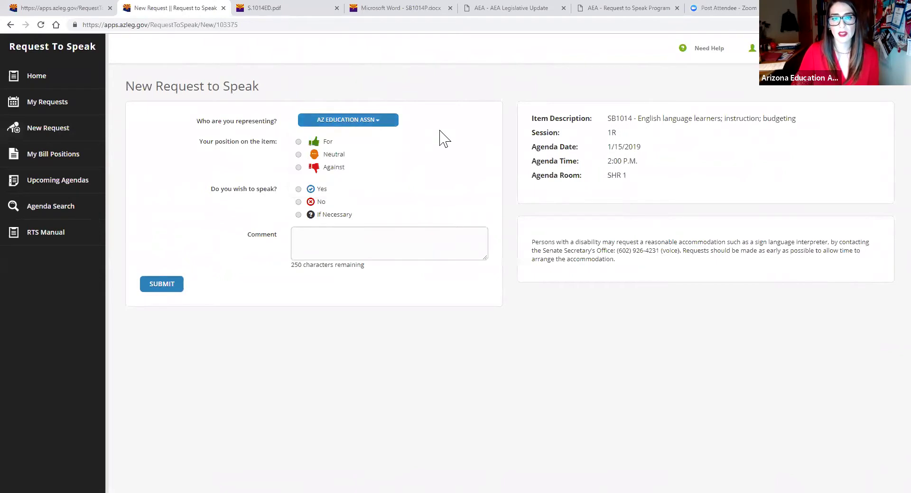
click(298, 142)
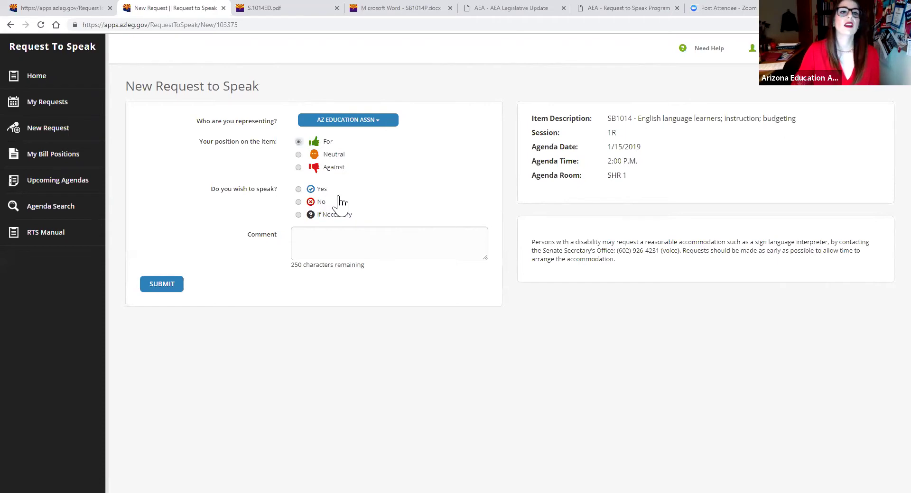
Step: Set the wish to speak to If Necessary, leave the comment blank, and submit the request
click(299, 202)
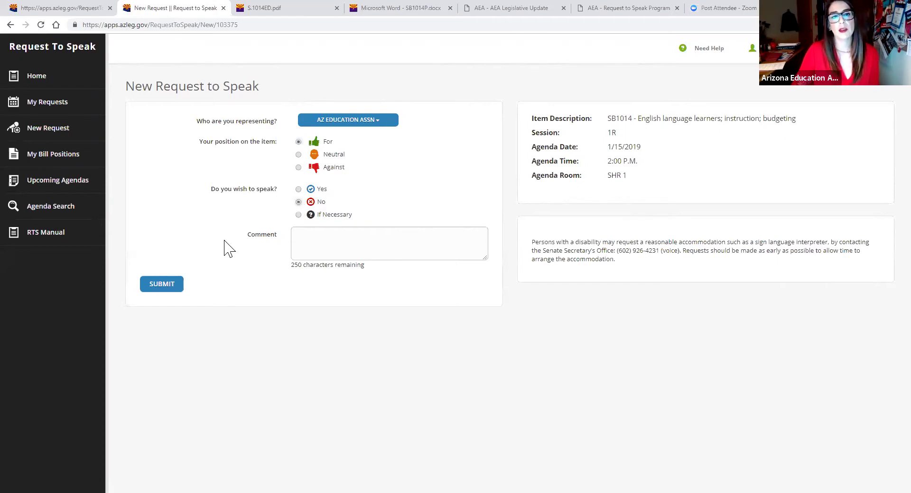
click(299, 215)
click(314, 237)
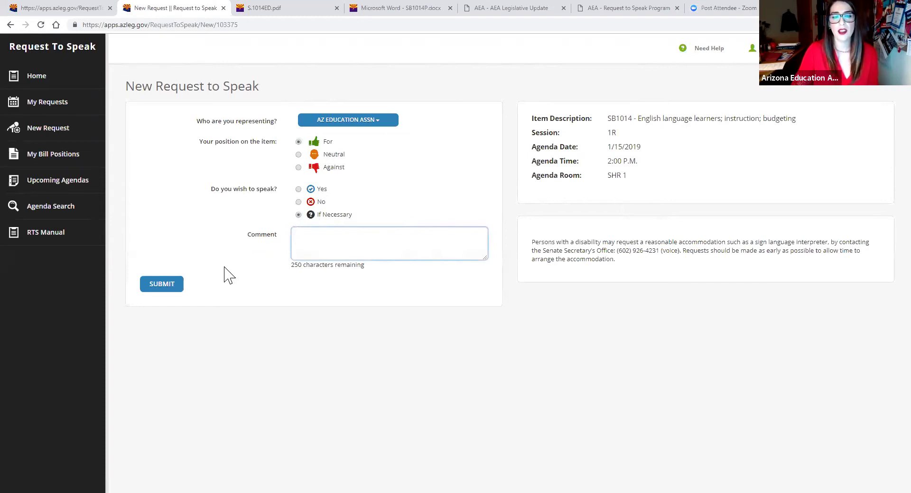
click(162, 284)
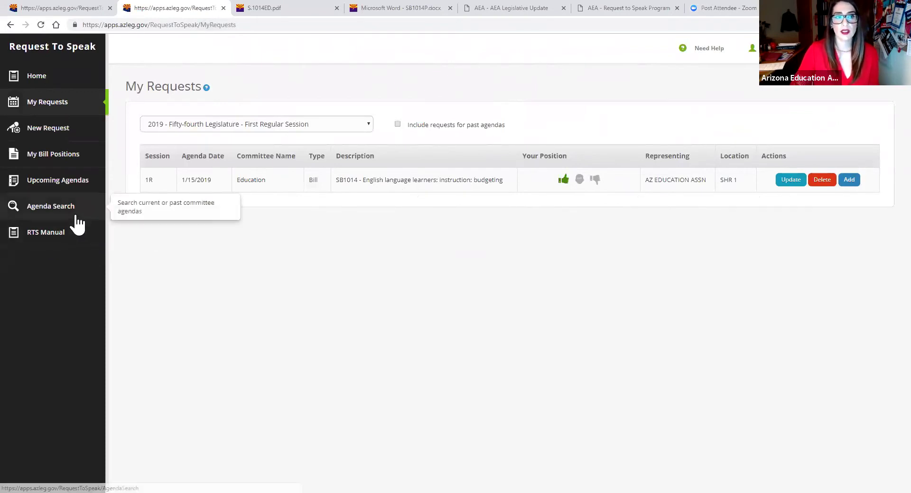
Step: View the AEA Legislative Update subscription form and AEA's Request to Speak Program page
click(549, 17)
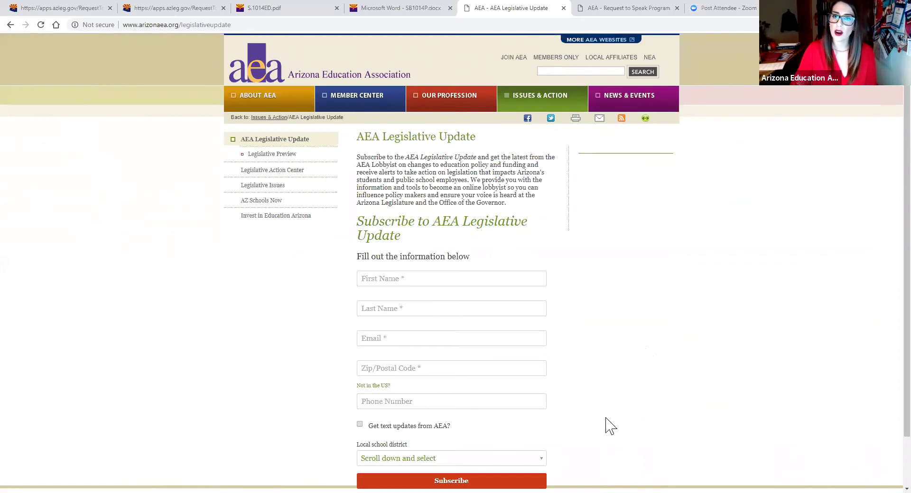
scroll(607, 422, down, 1)
scroll(605, 418, up, 1)
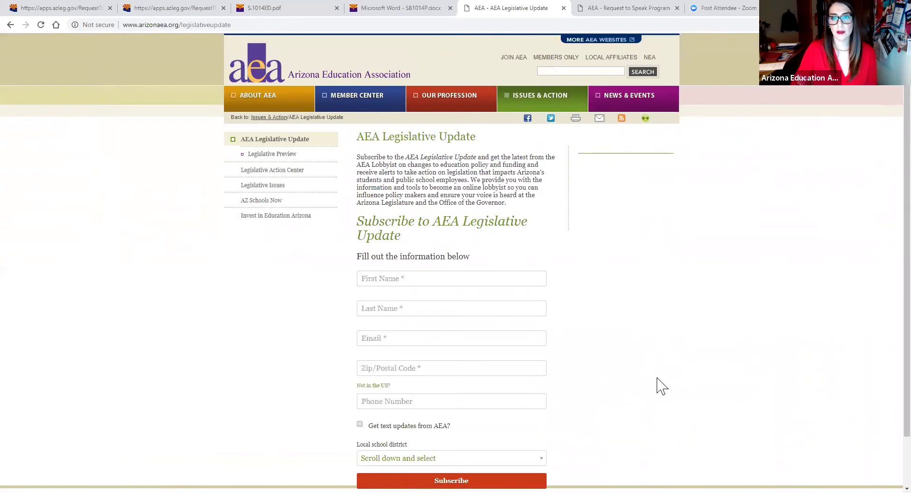
click(625, 11)
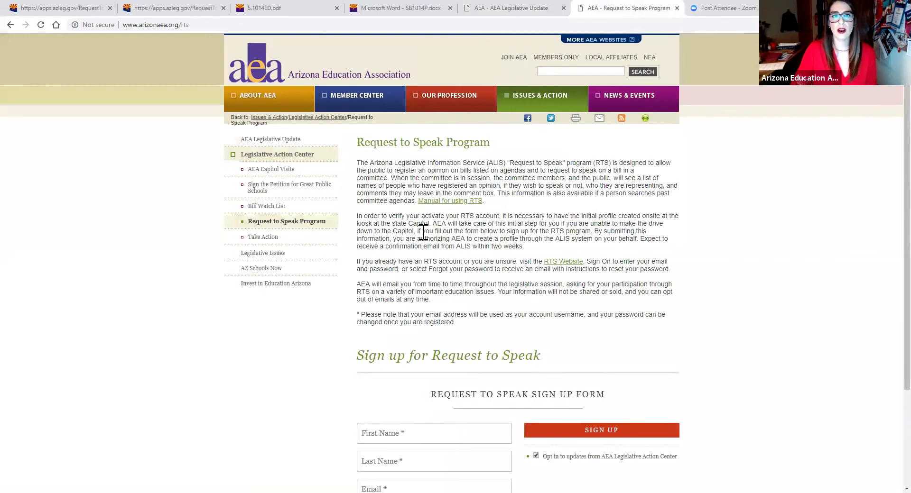